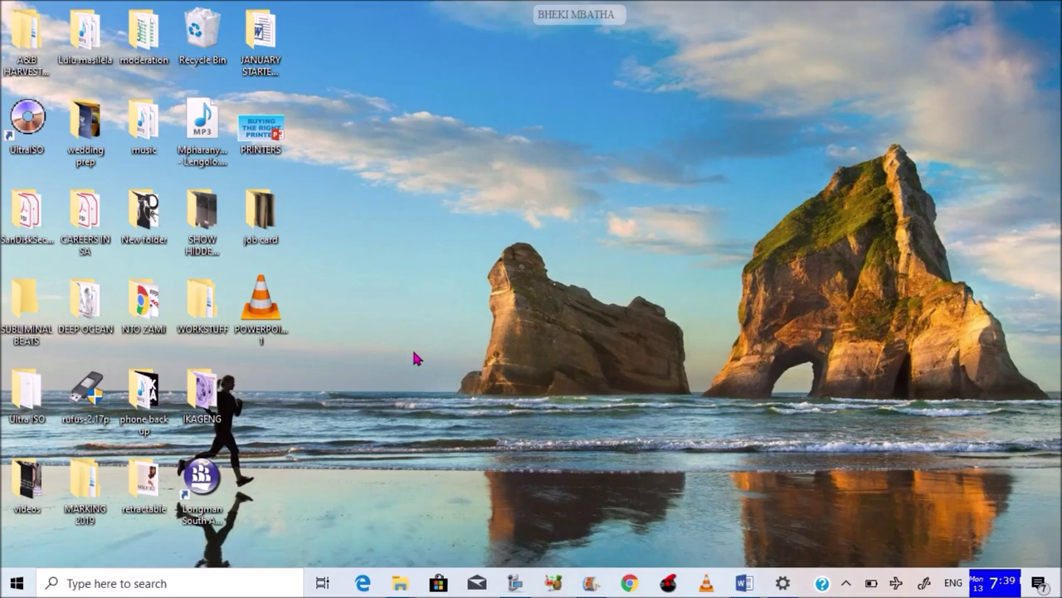
# Step: Launch PowerPoint 2016 by searching 'POWER' from the Windows Start menu
pyautogui.press('super')
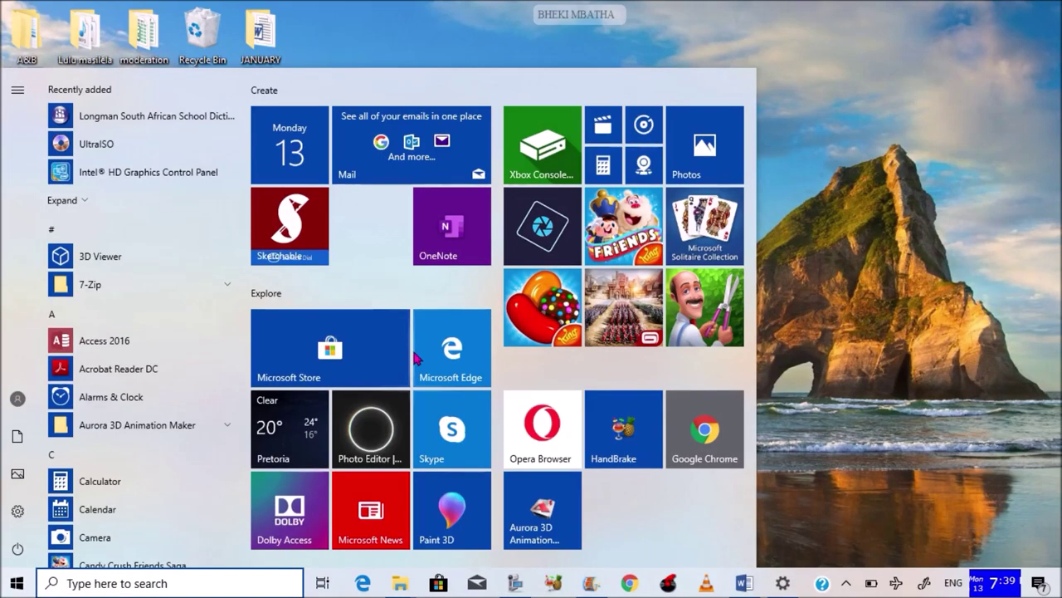
pyautogui.write('POWE')
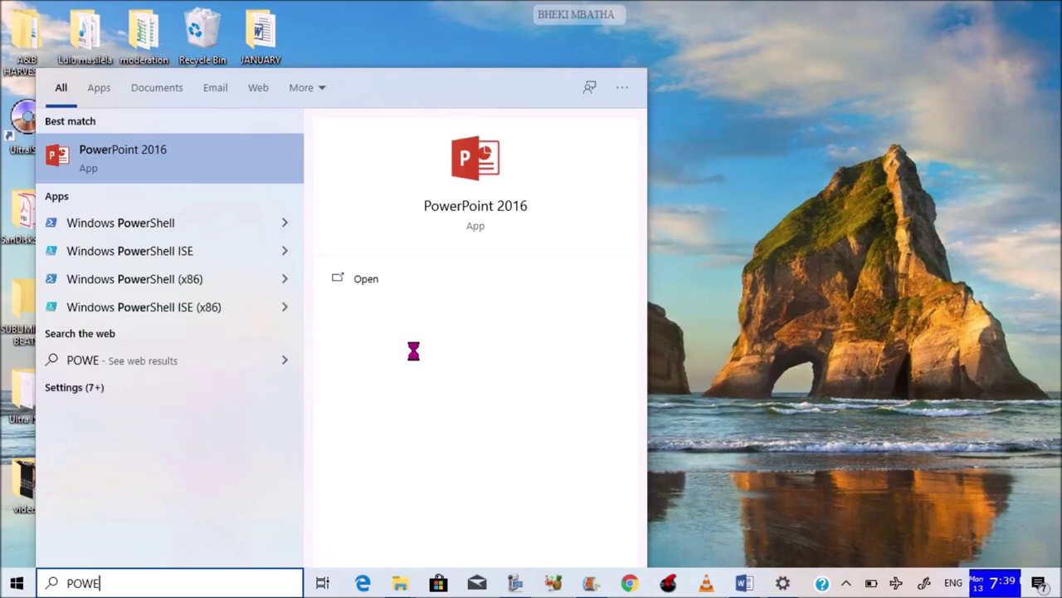
pyautogui.write('R')
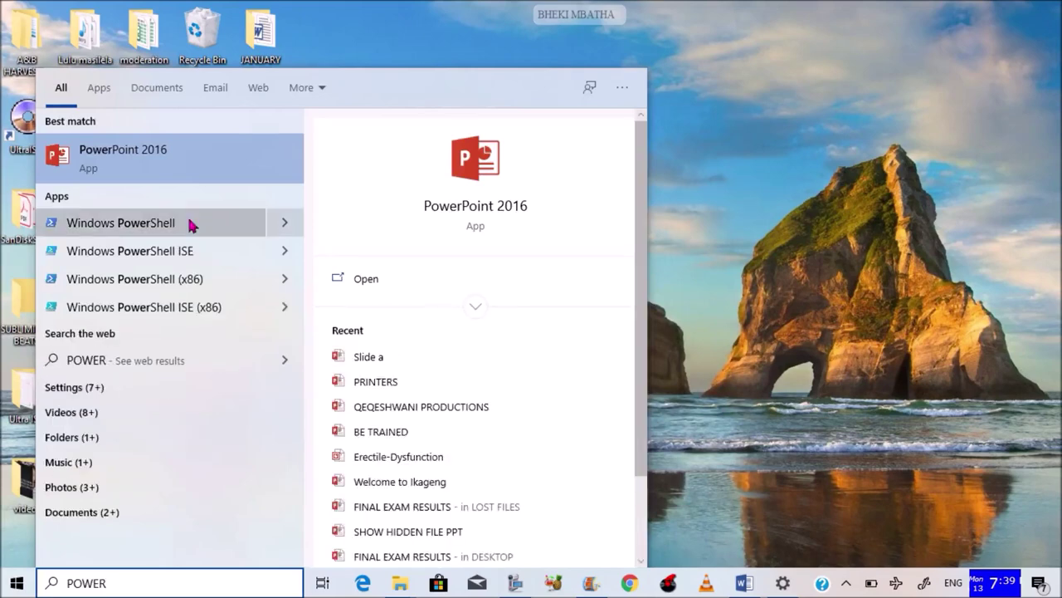
pyautogui.click(156, 166)
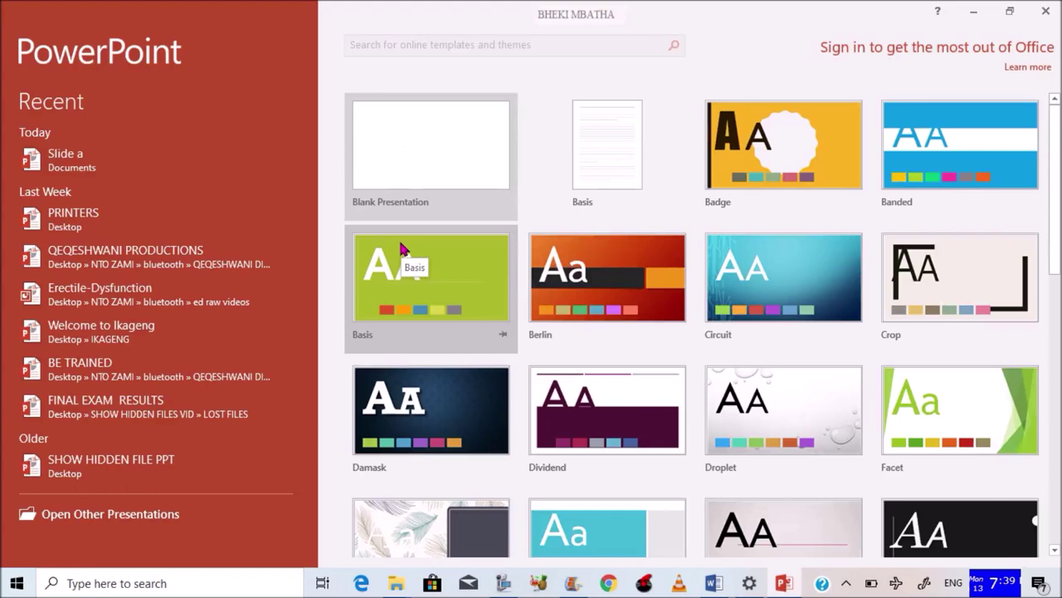
pyautogui.click(414, 179)
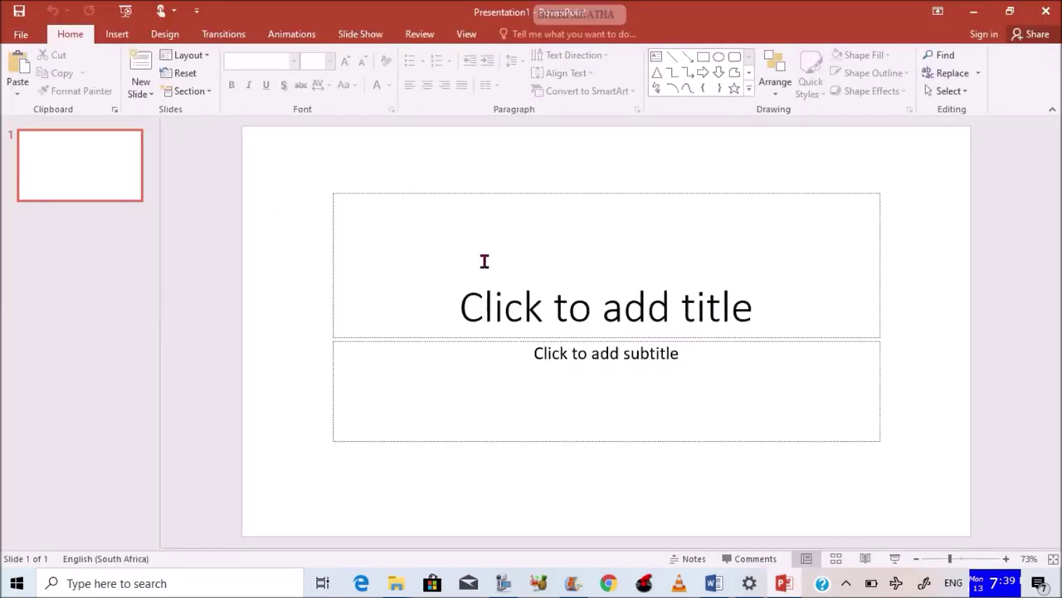
pyautogui.click(1044, 12)
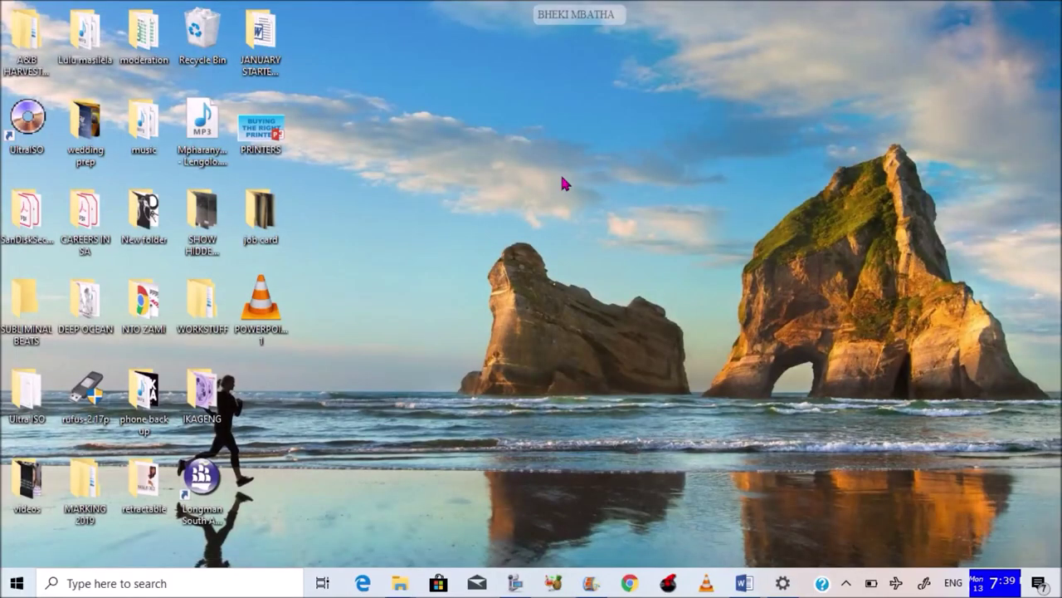
pyautogui.press('super')
pyautogui.write('POWER')
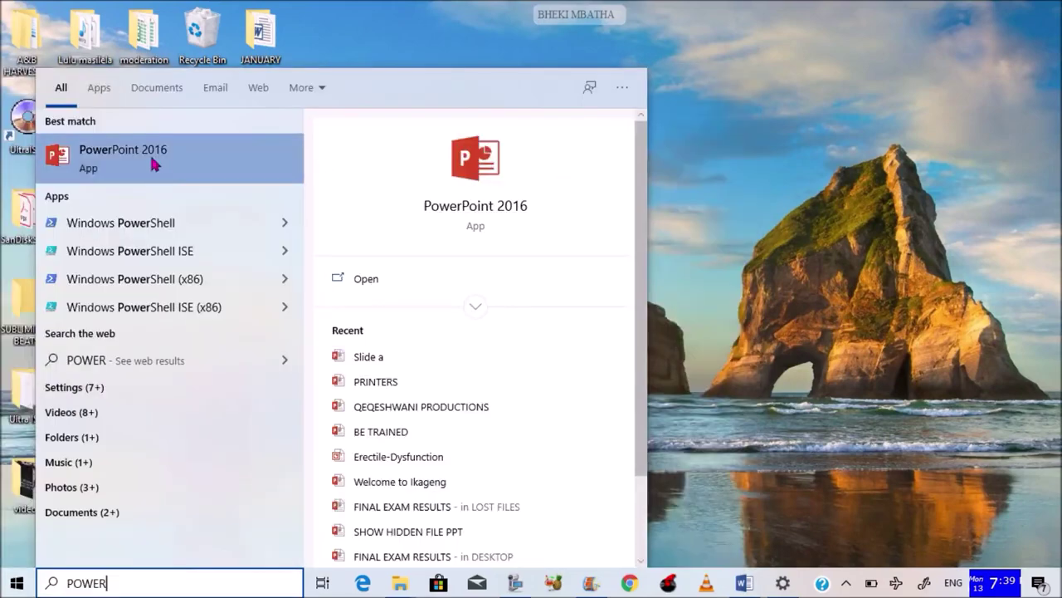
pyautogui.click(153, 164)
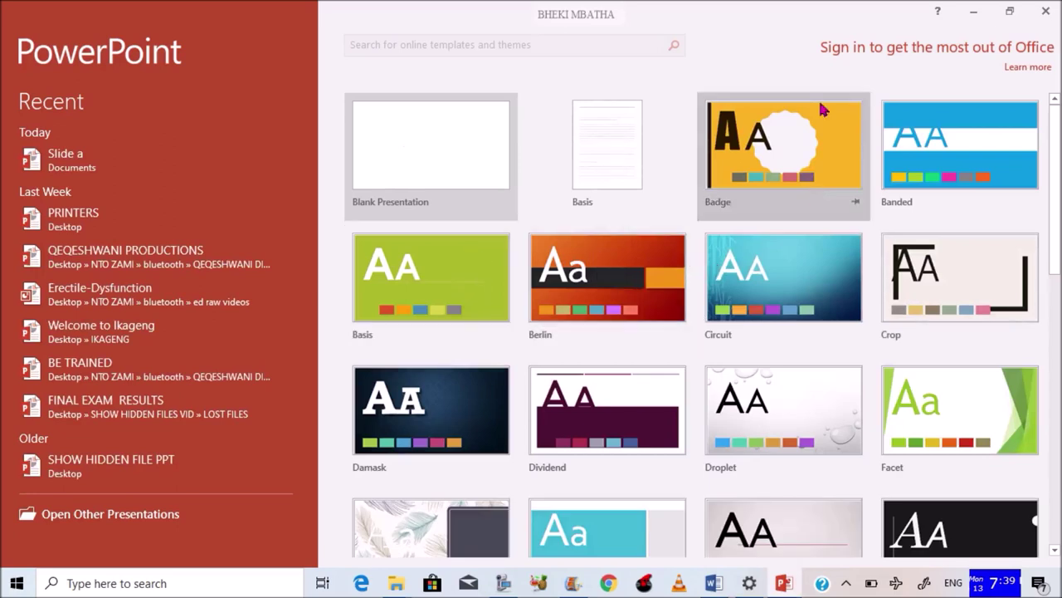
# Step: Create a new presentation from the Berlin theme template
pyautogui.click(680, 292)
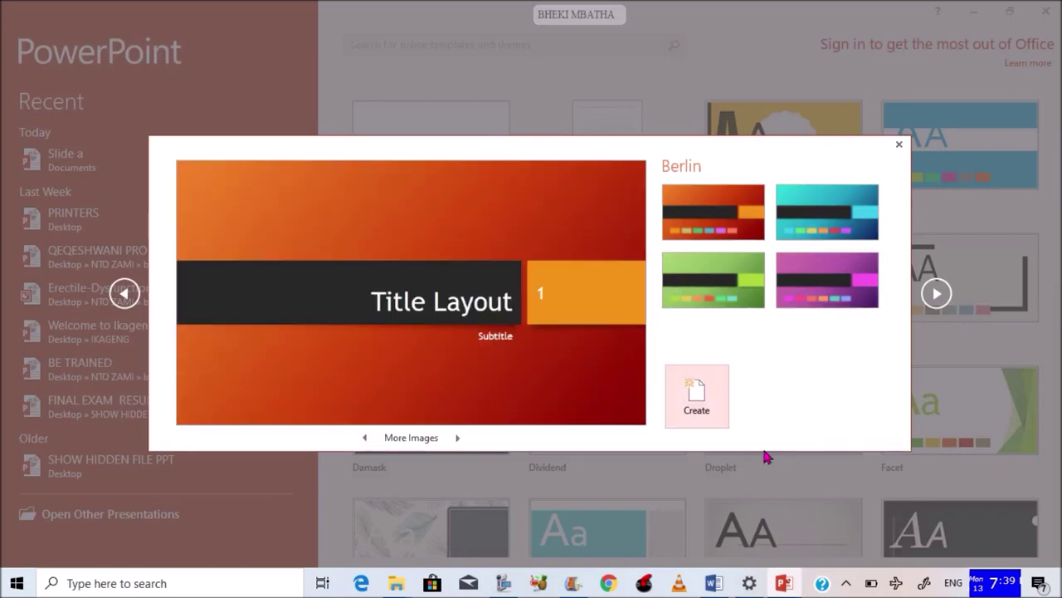
pyautogui.click(688, 410)
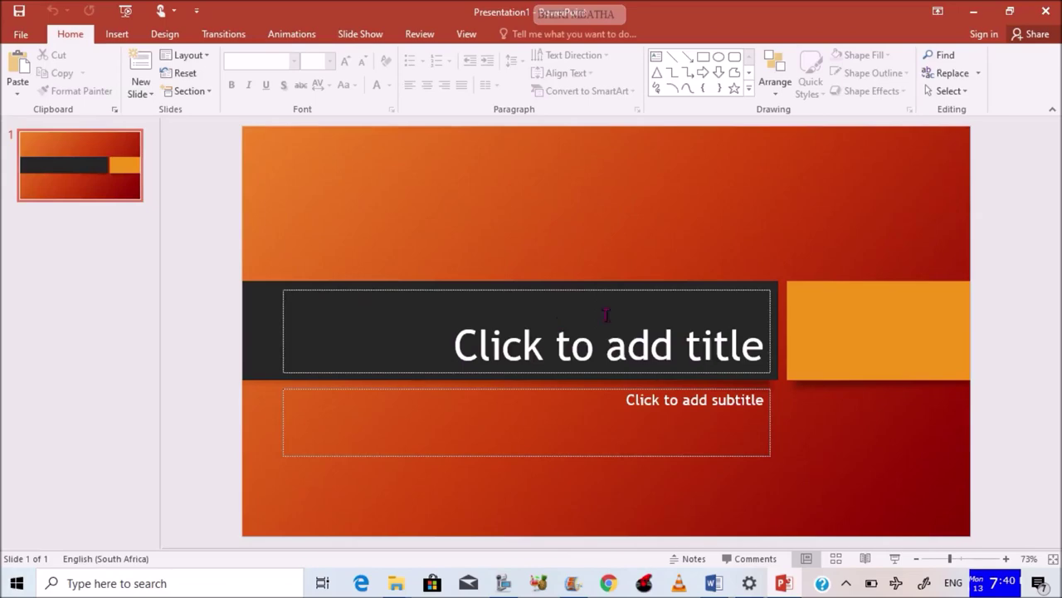
# Step: Change slide 1 to the Title and Content layout from the Berlin layout gallery
pyautogui.click(677, 333)
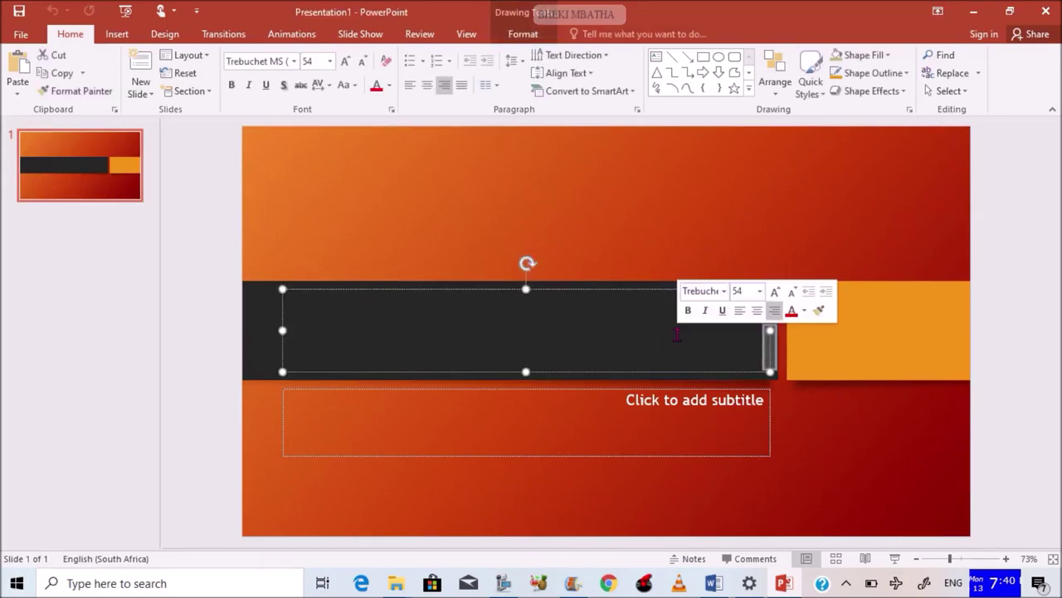
pyautogui.click(547, 426)
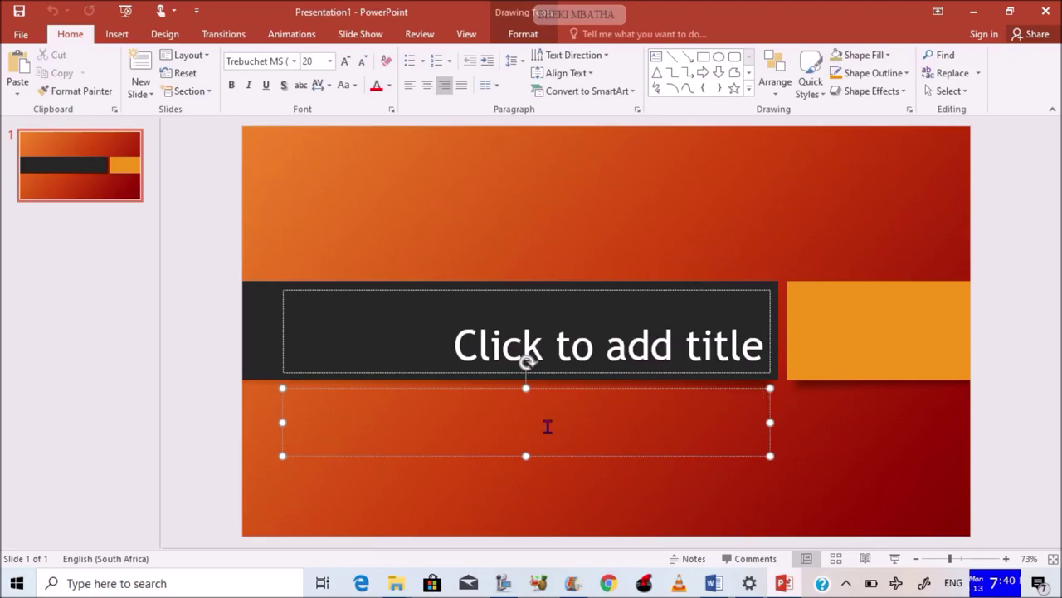
pyautogui.rightClick(262, 442)
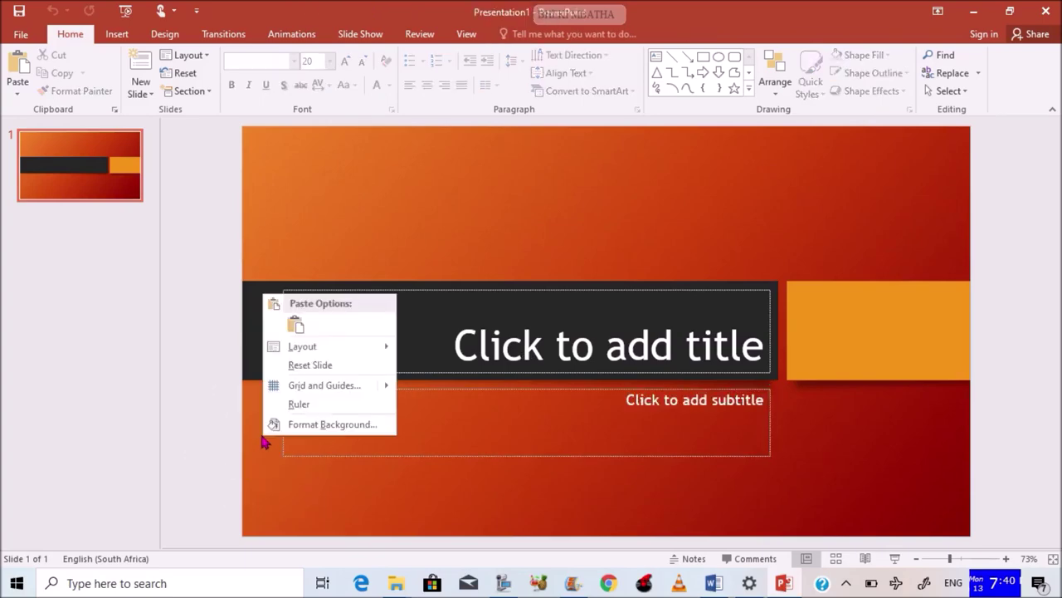
pyautogui.moveTo(309, 356)
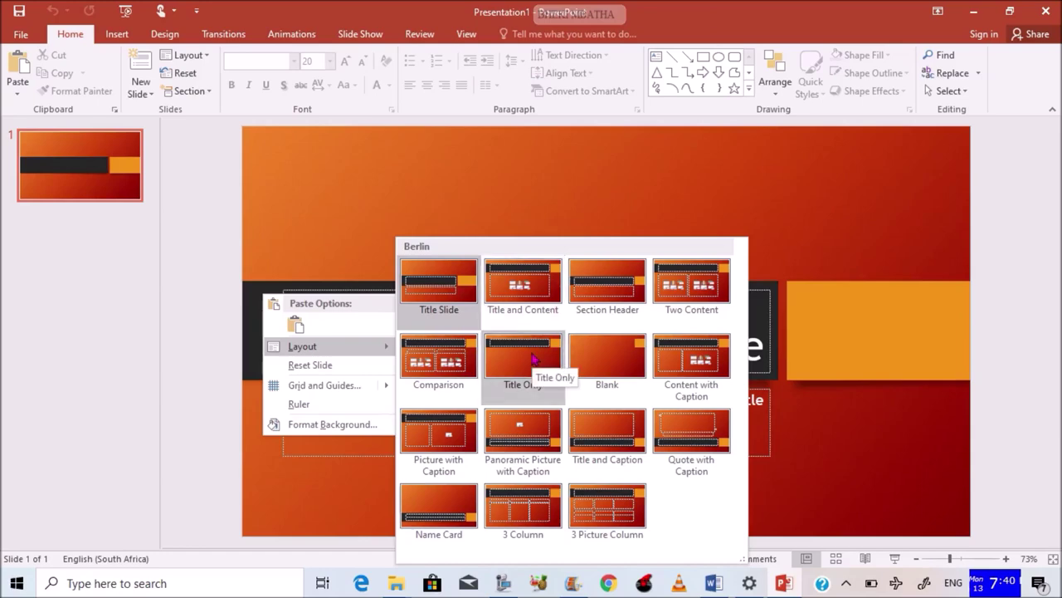
pyautogui.click(519, 280)
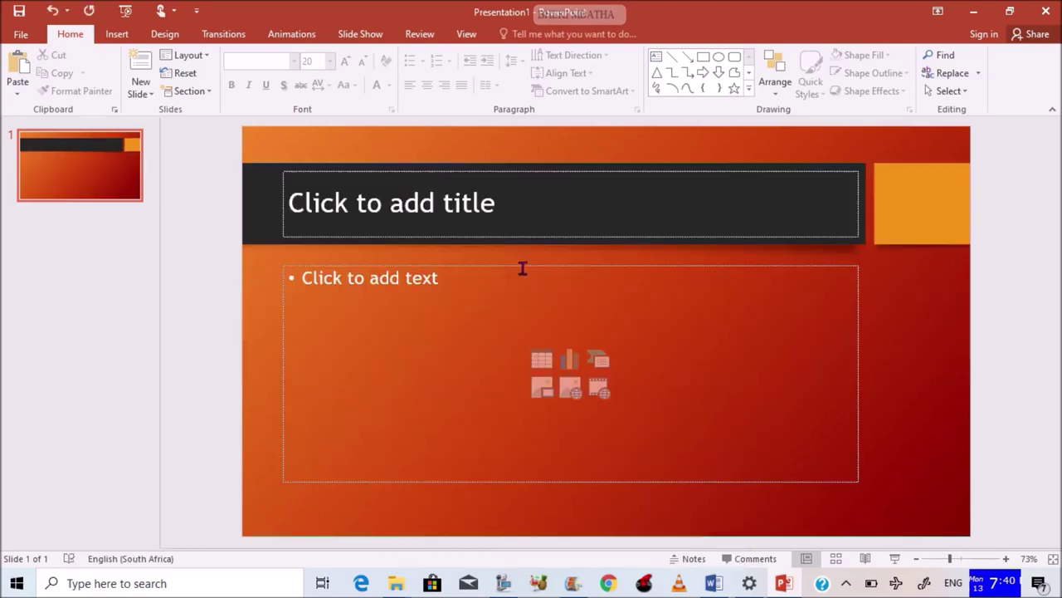
# Step: Enter 'STRATEGIC PLANNING' as the slide 1 title and centre it
pyautogui.click(518, 207)
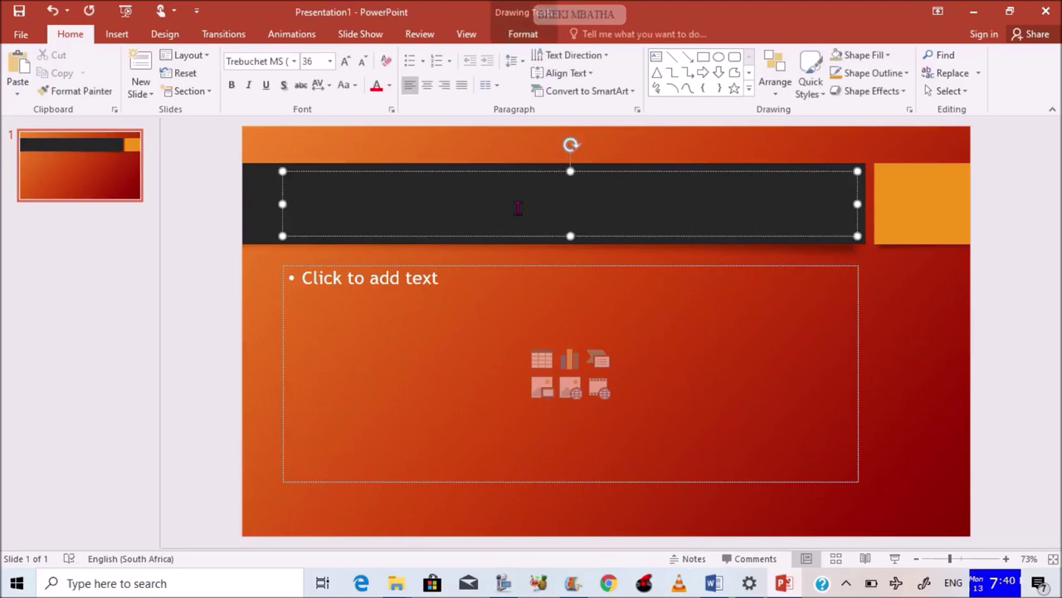
pyautogui.write('STRA')
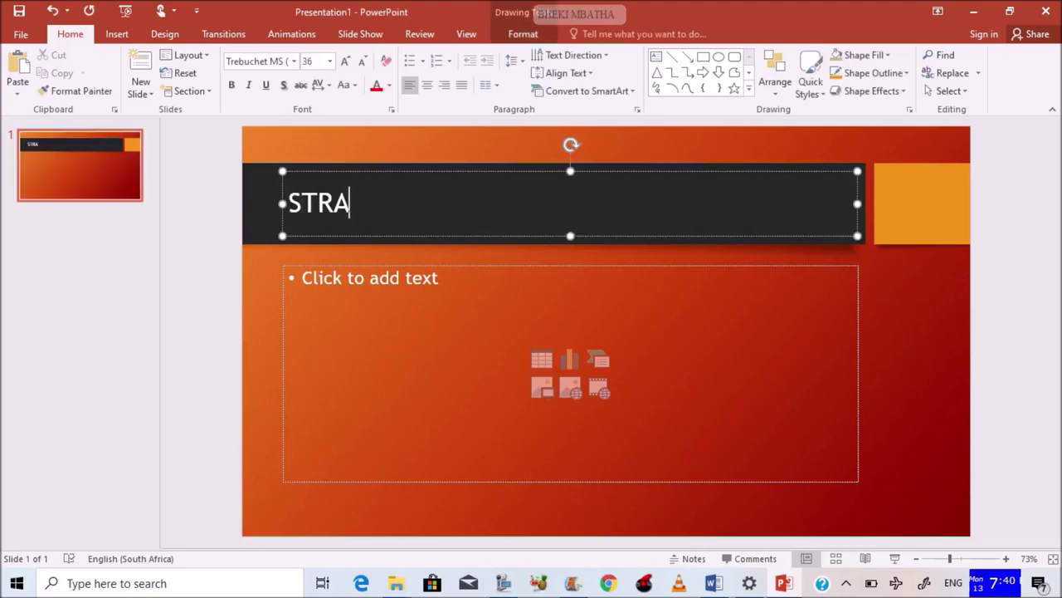
pyautogui.write('TEGI')
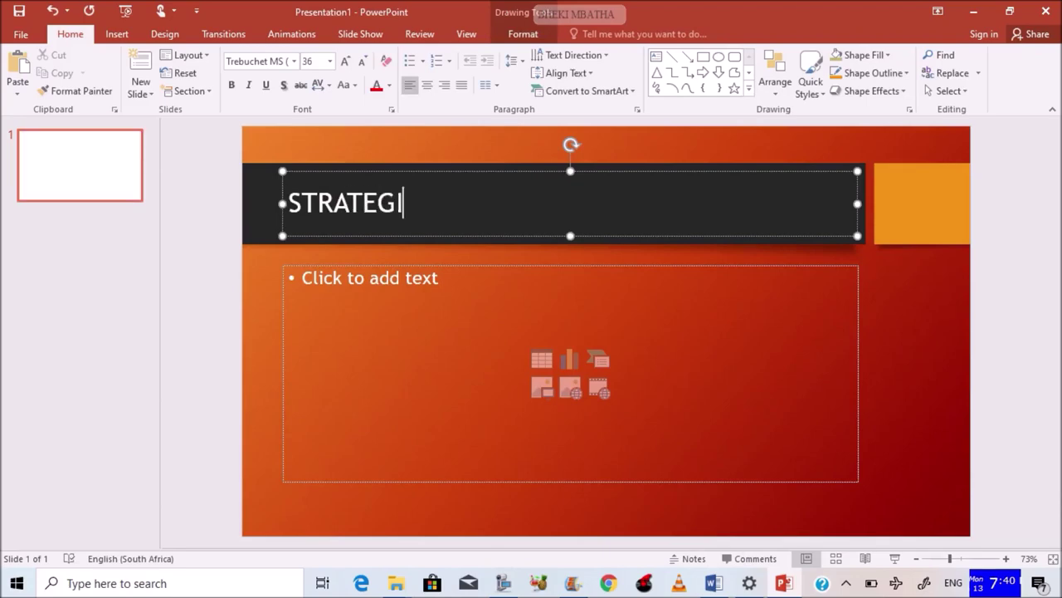
pyautogui.write('C PLANN')
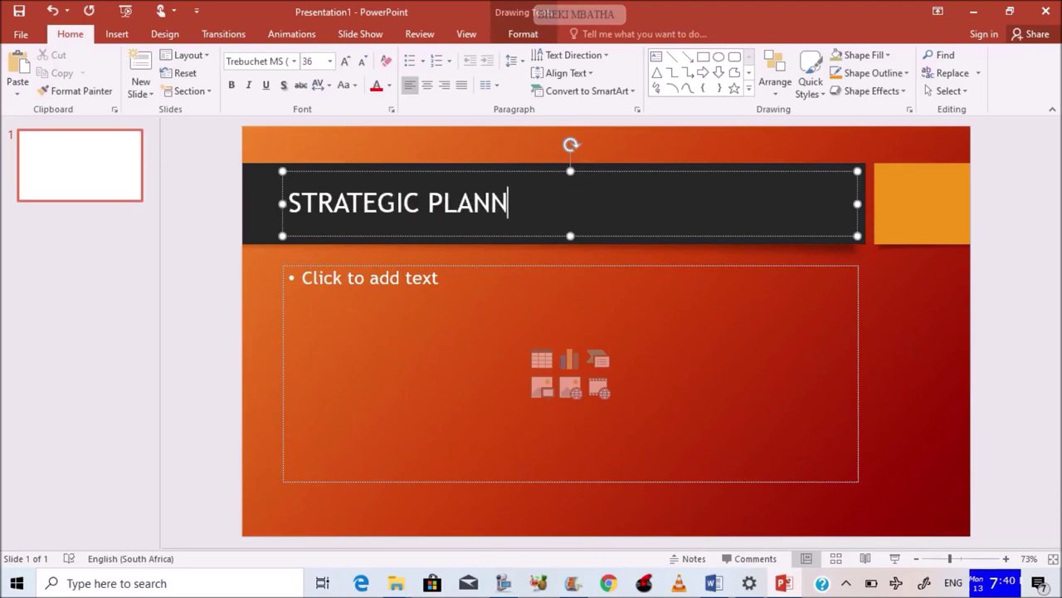
pyautogui.write('ING')
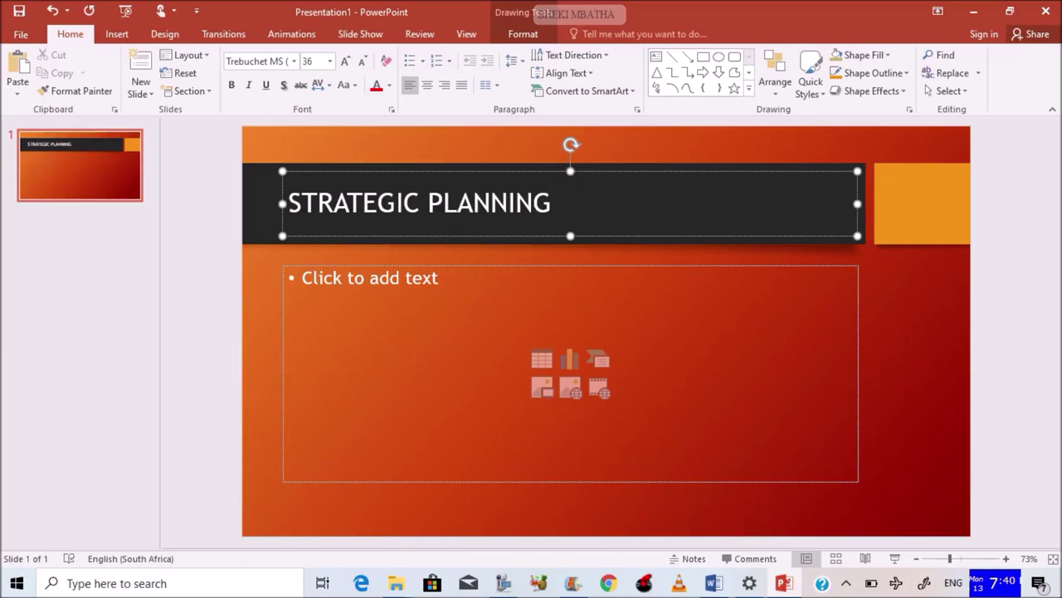
pyautogui.click(426, 86)
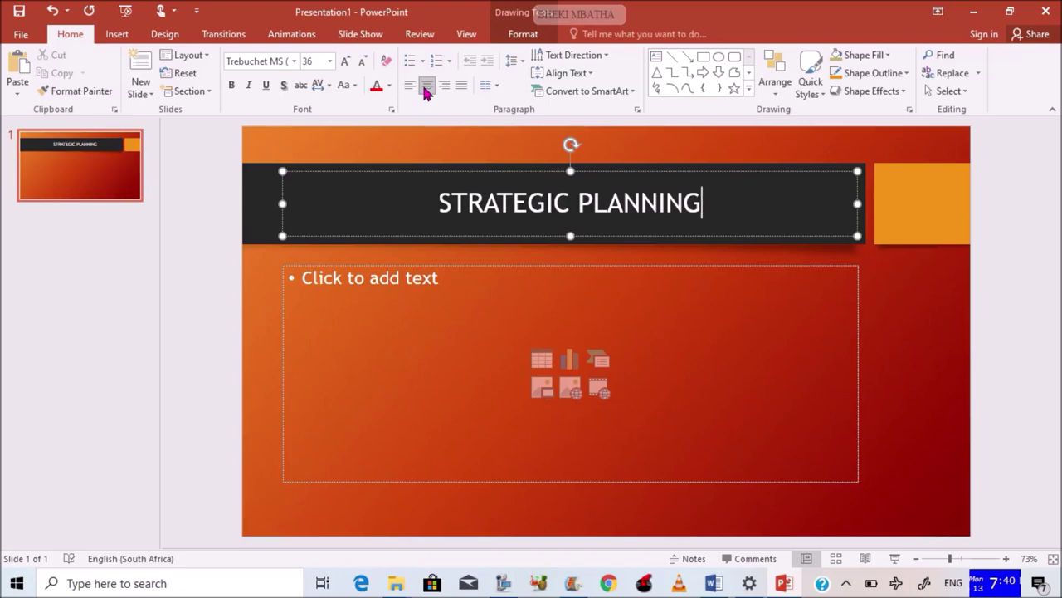
pyautogui.click(426, 87)
pyautogui.click(446, 289)
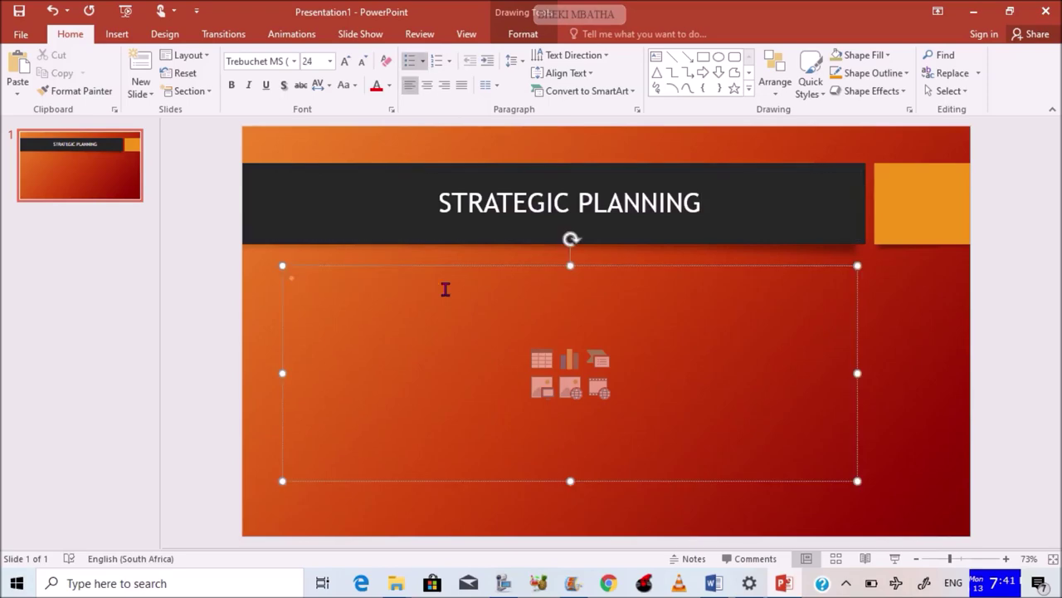
# Step: Add check-mark bullet points '2020' and 'FLASHBACK' in slide 1's body area
pyautogui.write('20')
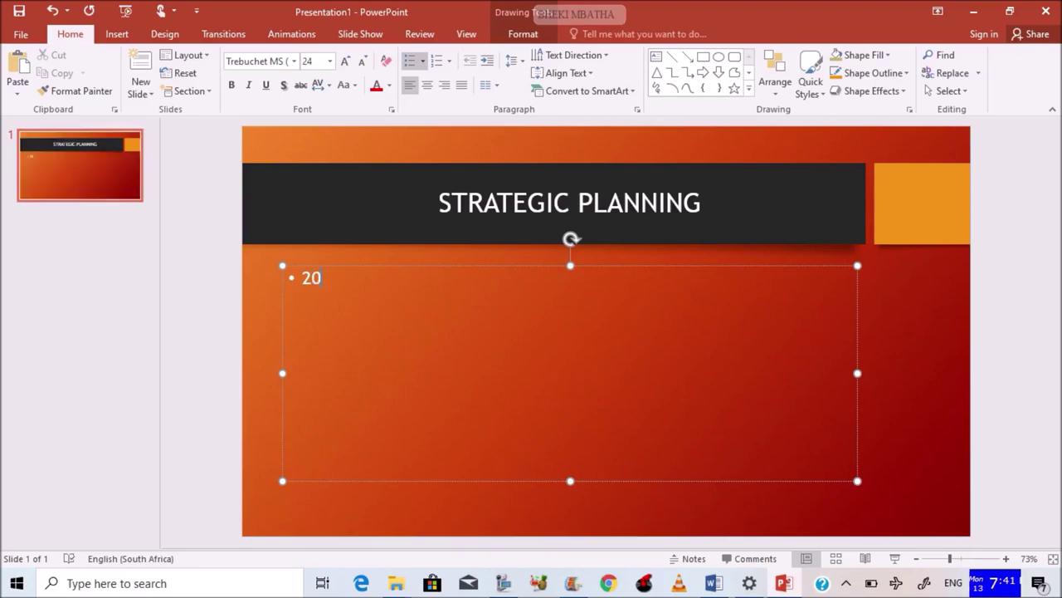
pyautogui.write('20')
pyautogui.click(423, 62)
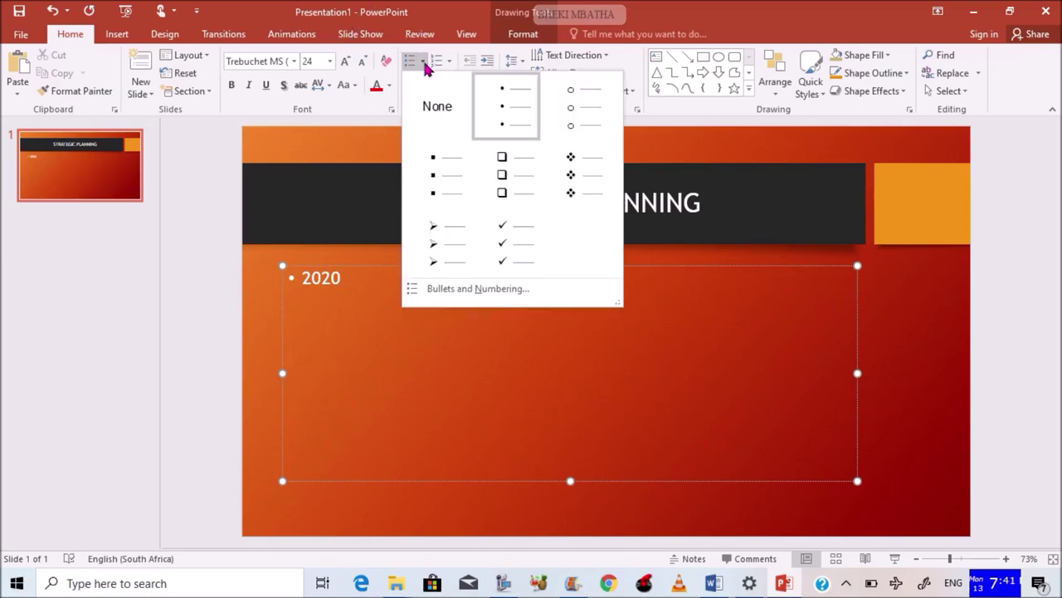
pyautogui.click(488, 233)
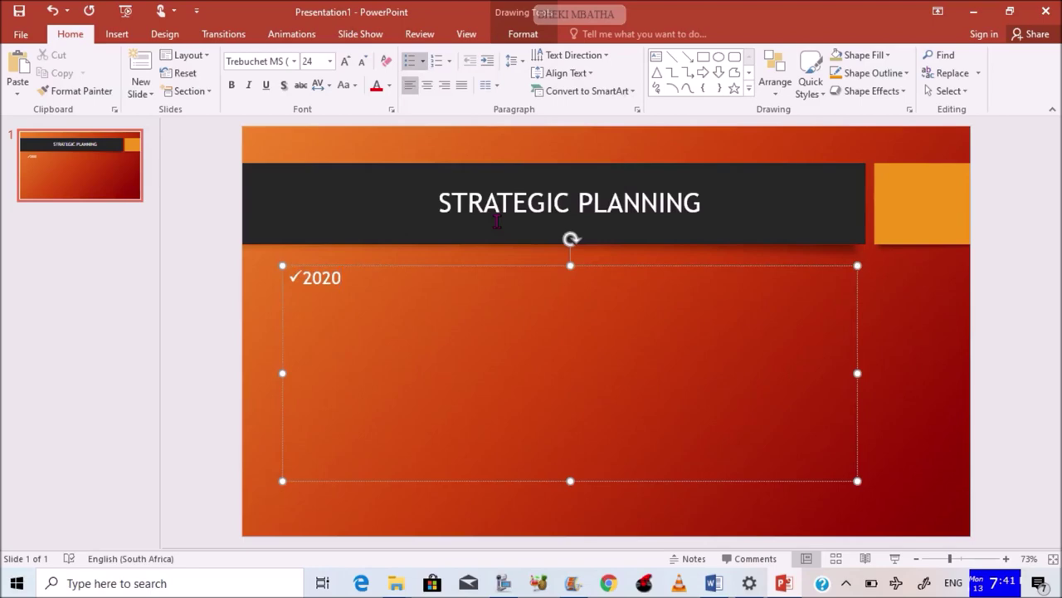
pyautogui.click(288, 305)
pyautogui.click(340, 277)
pyautogui.press('Return')
pyautogui.write('FLAS')
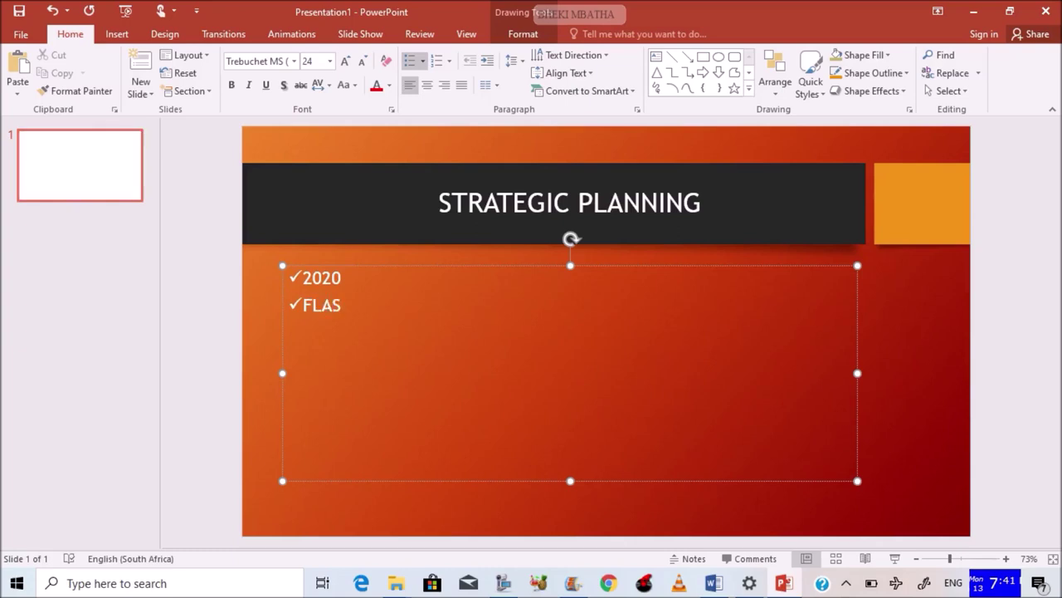
pyautogui.write('HBACK')
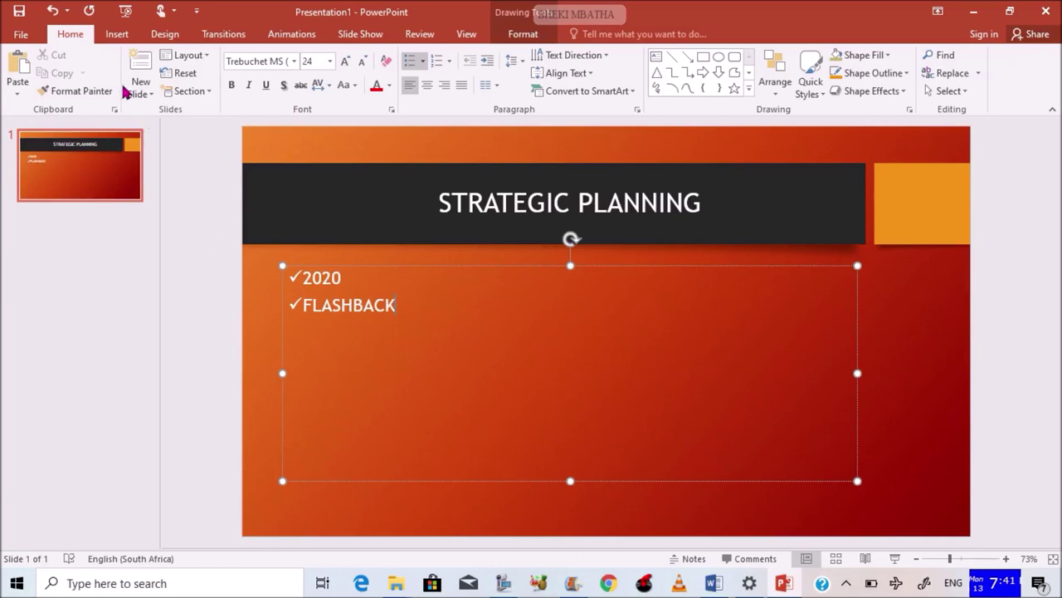
pyautogui.click(117, 36)
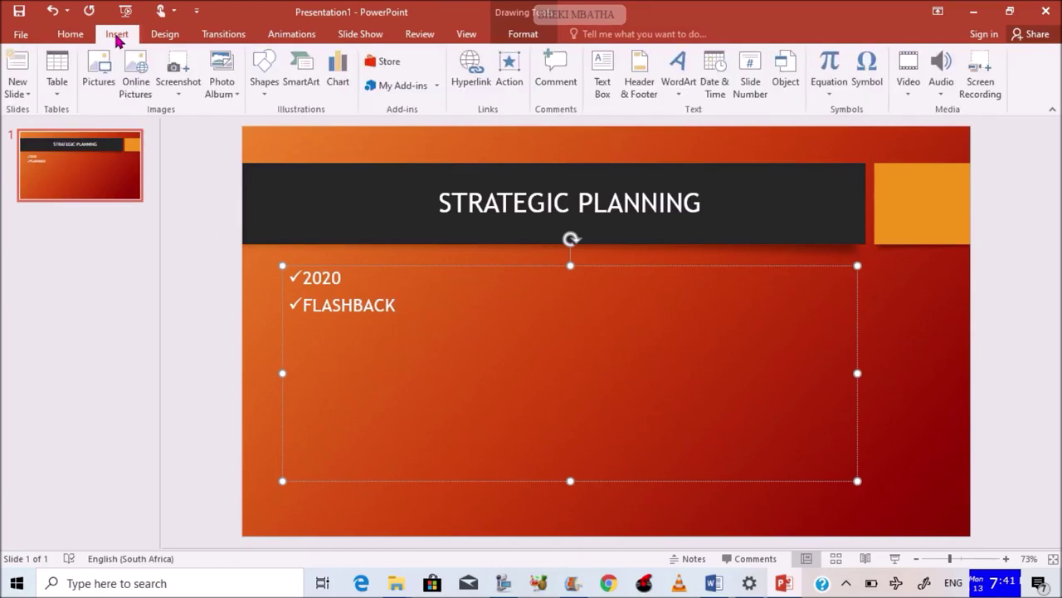
# Step: Insert two Title and Content slides after the title slide and move to slide 2
pyautogui.click(25, 73)
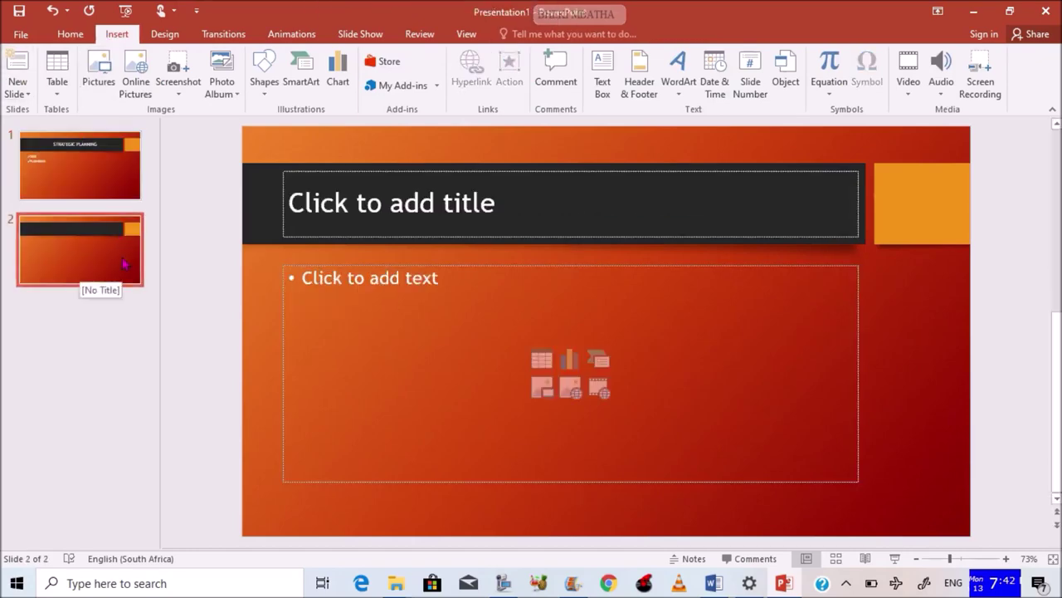
pyautogui.click(120, 182)
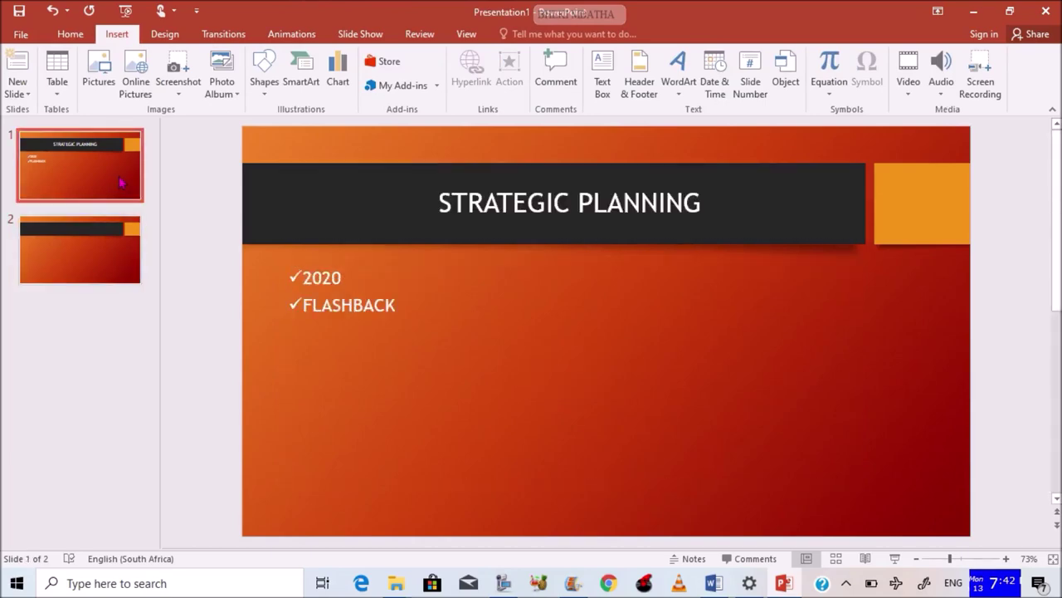
pyautogui.hotkey('ctrl', 'm')
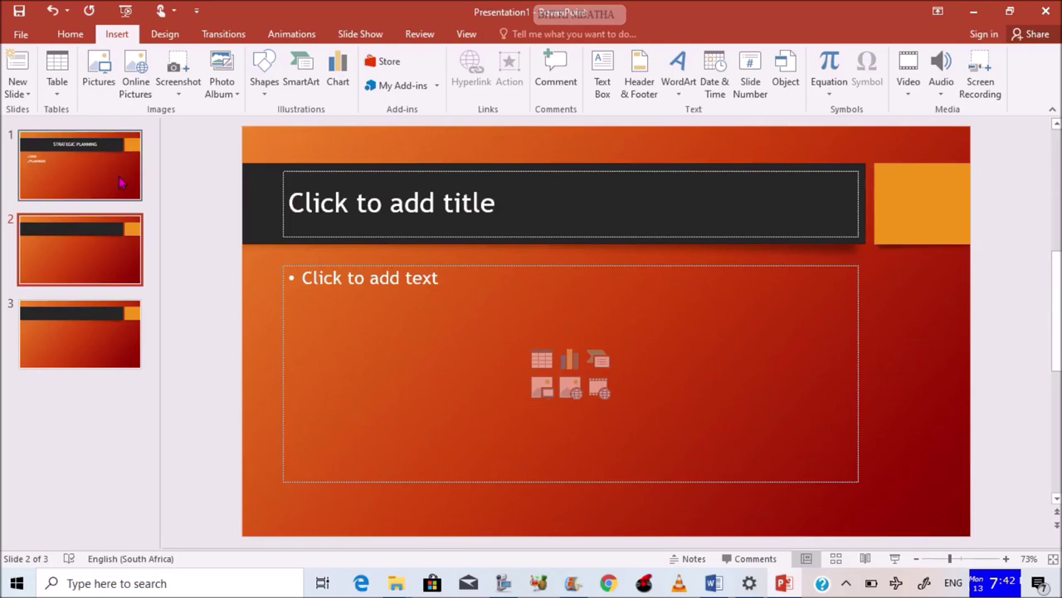
pyautogui.click(121, 183)
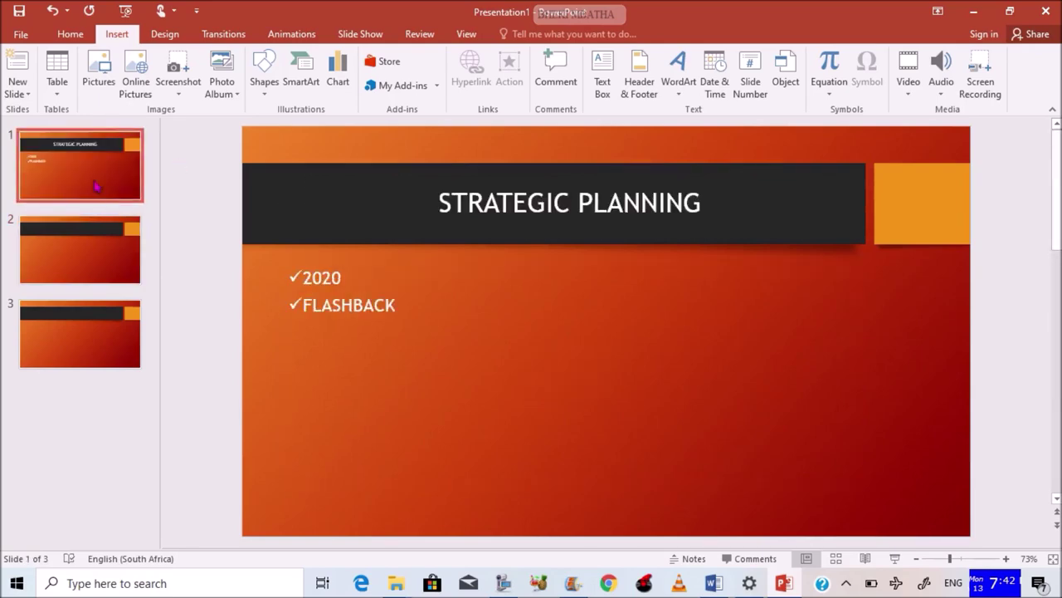
pyautogui.press('Down')
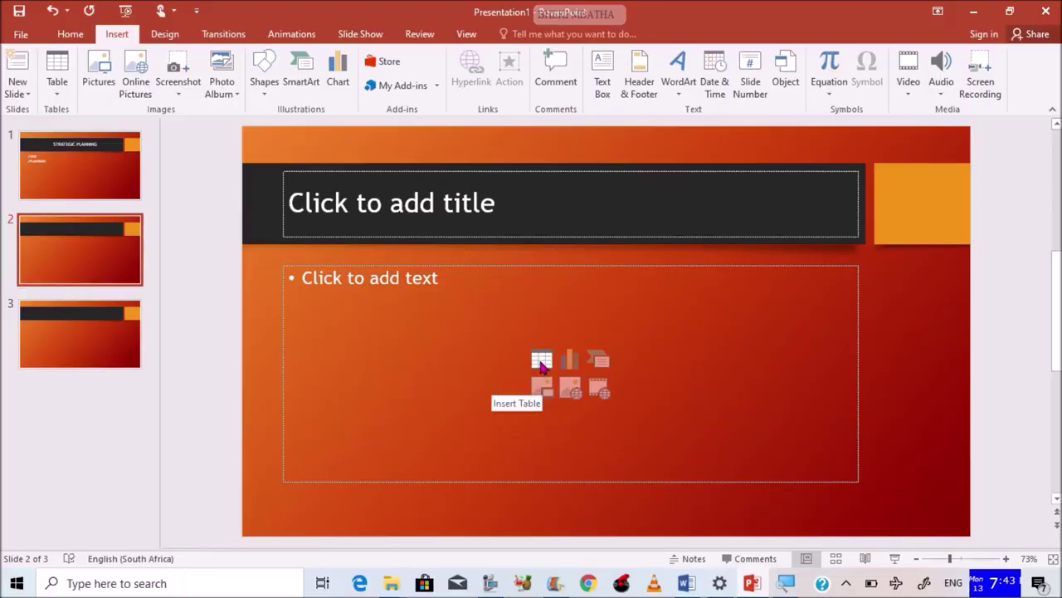
# Step: Insert a table with 3 columns and 4 rows into slide 2
pyautogui.click(540, 366)
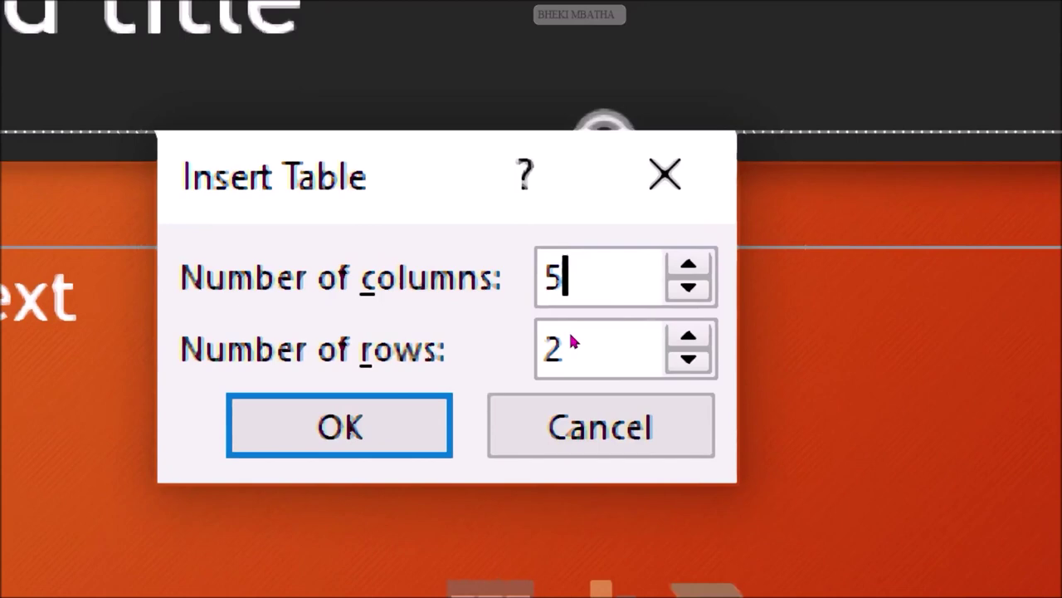
pyautogui.press('BackSpace')
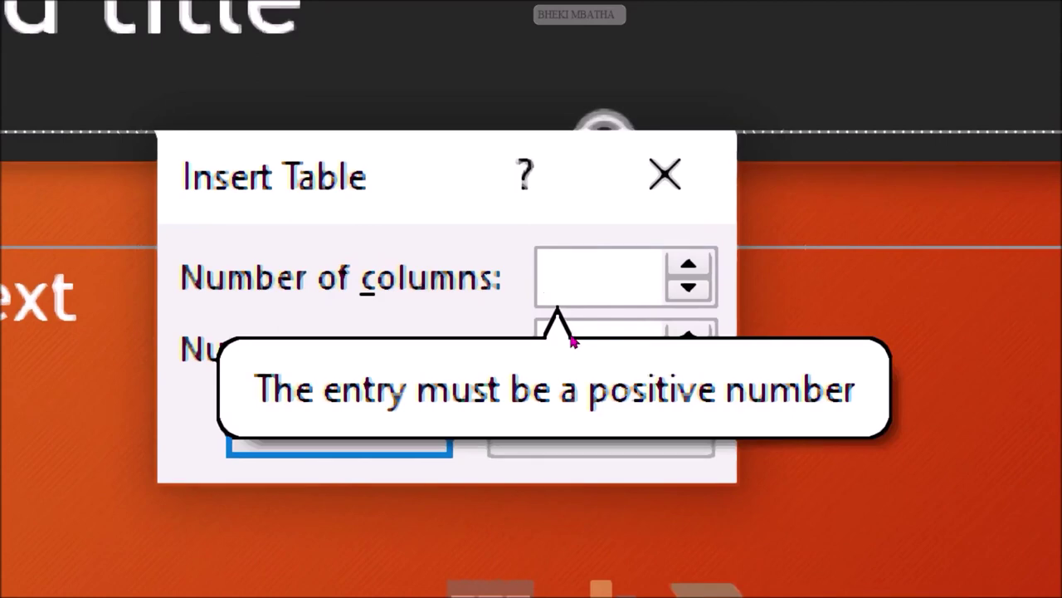
pyautogui.write('3')
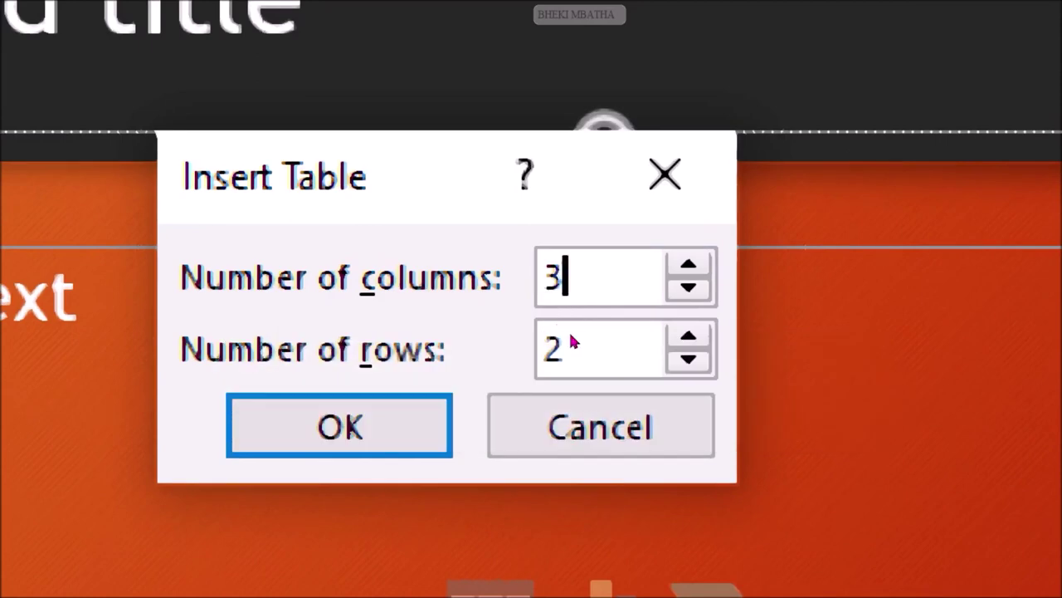
pyautogui.press('Tab')
pyautogui.press('BackSpace')
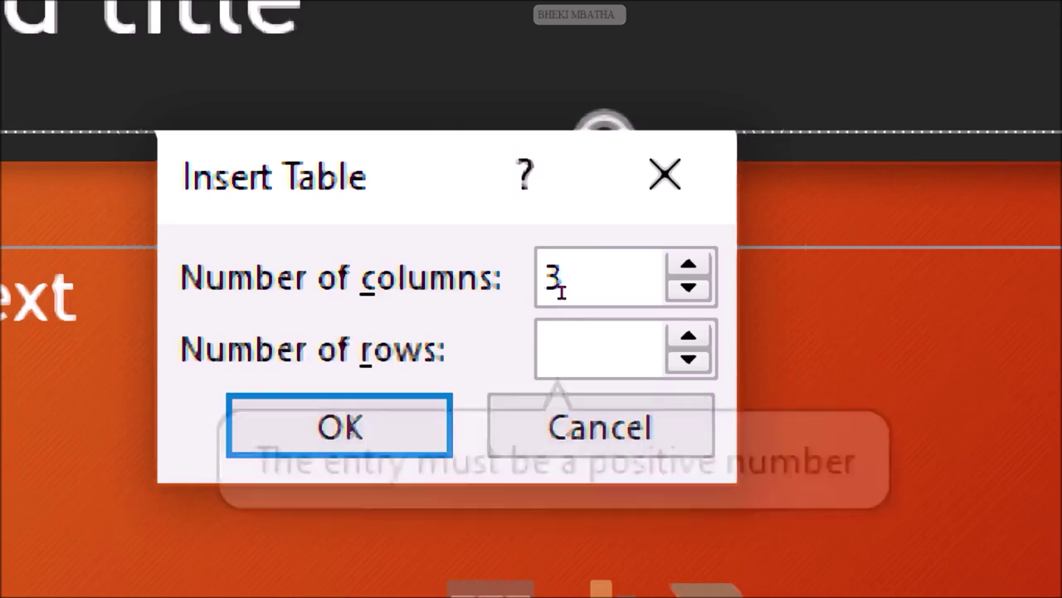
pyautogui.write('4')
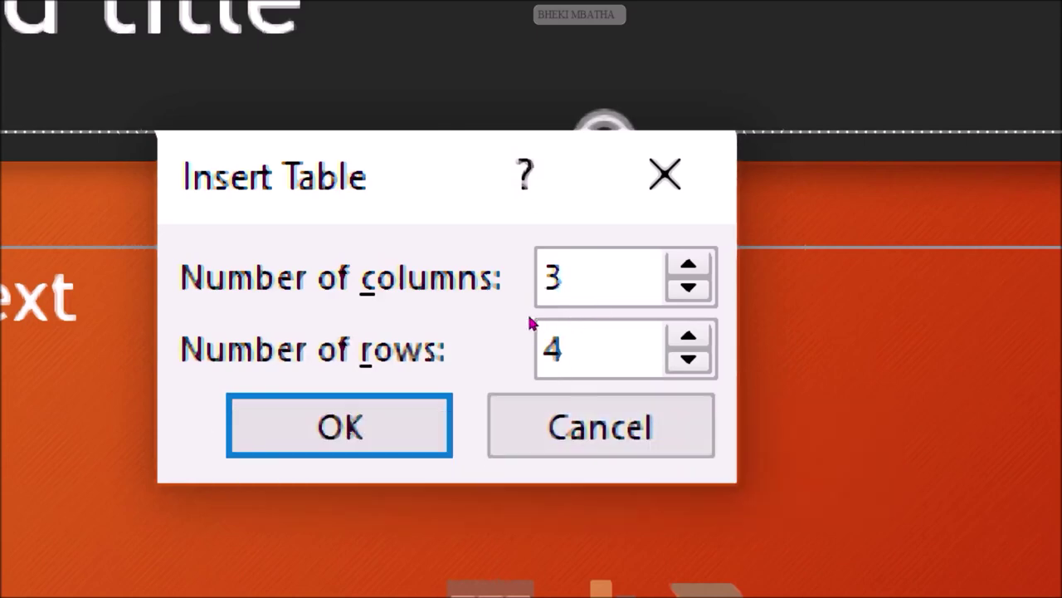
pyautogui.press('Return')
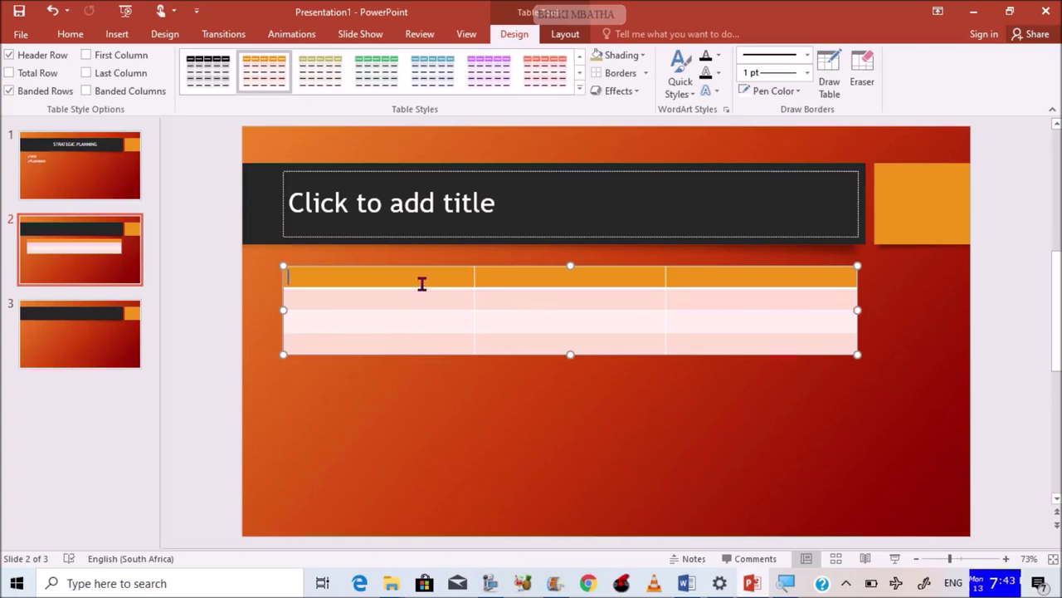
# Step: Step through the table's header cells and first-column rows on slide 2
pyautogui.click(486, 279)
pyautogui.click(406, 274)
pyautogui.click(386, 296)
pyautogui.click(345, 321)
pyautogui.click(319, 342)
# Step: Leave the table and select slide 3 in the thumbnail pane
pyautogui.click(137, 280)
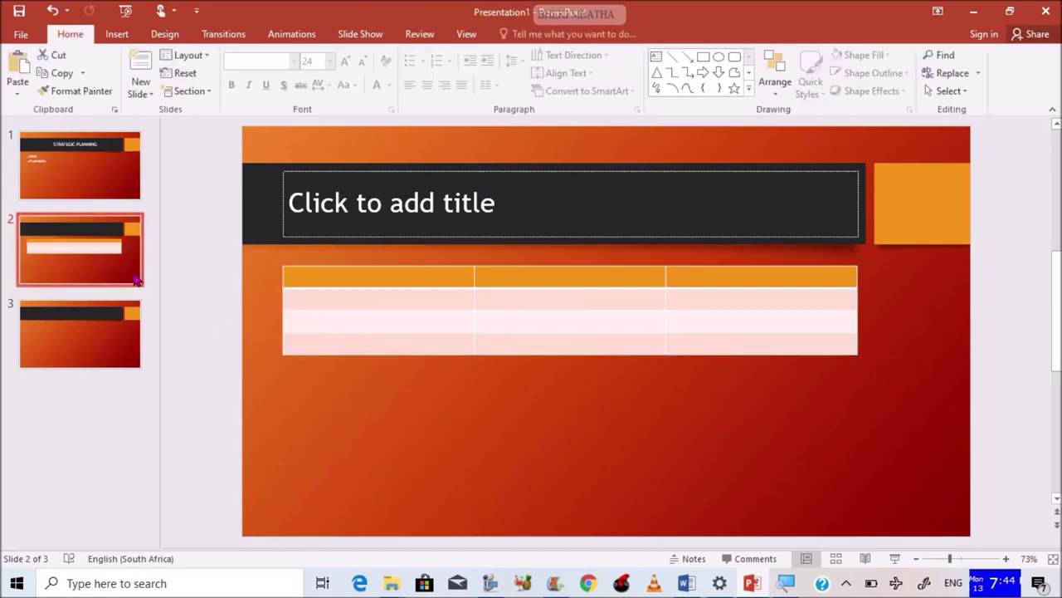
pyautogui.click(117, 331)
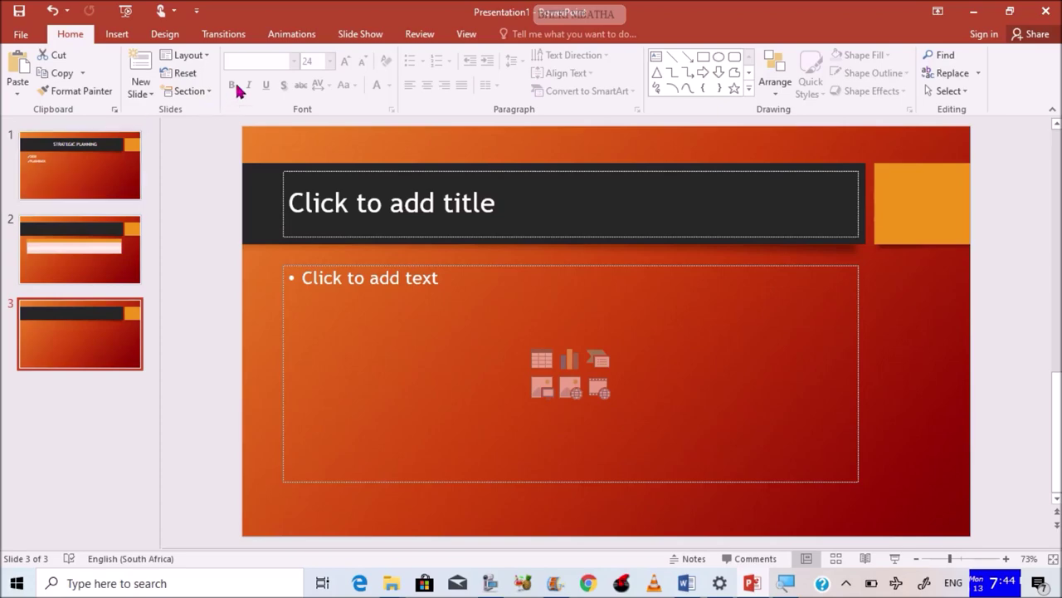
pyautogui.click(349, 37)
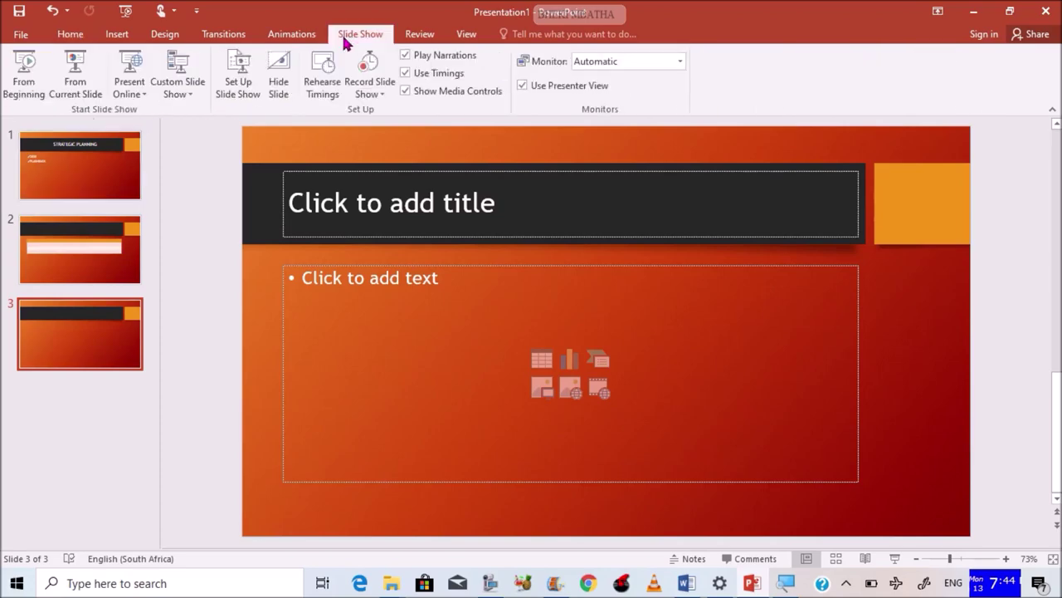
# Step: Run the slide show from the beginning to the table slide, then end it
pyautogui.click(30, 74)
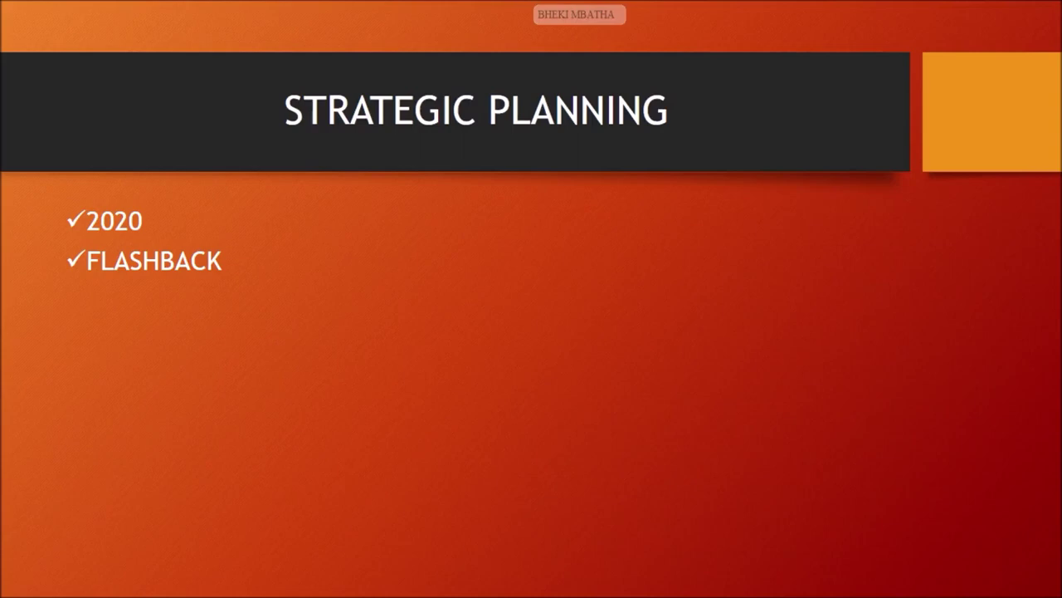
pyautogui.press('Right')
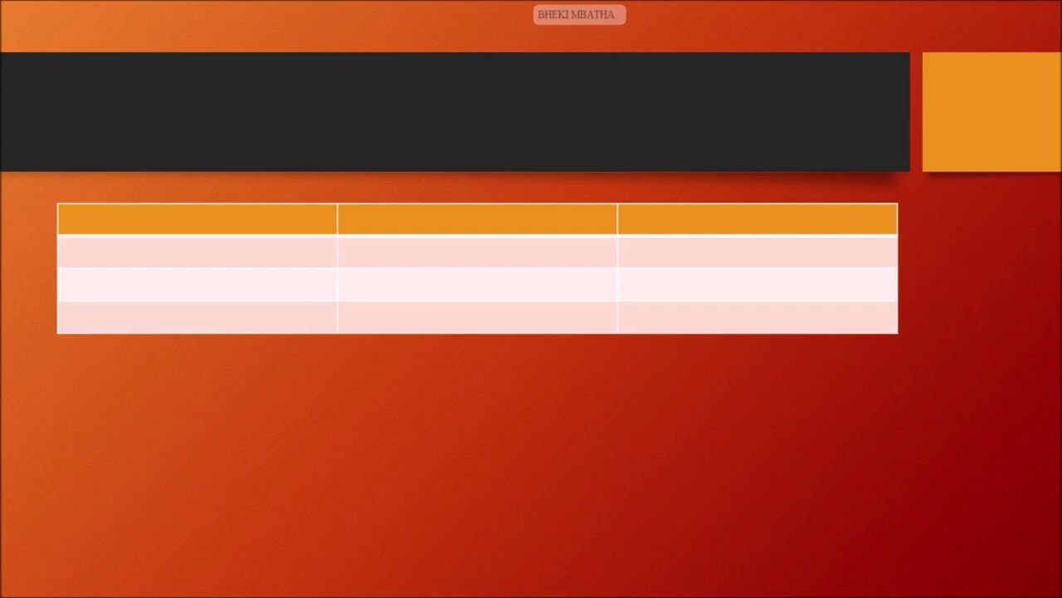
pyautogui.press('Escape')
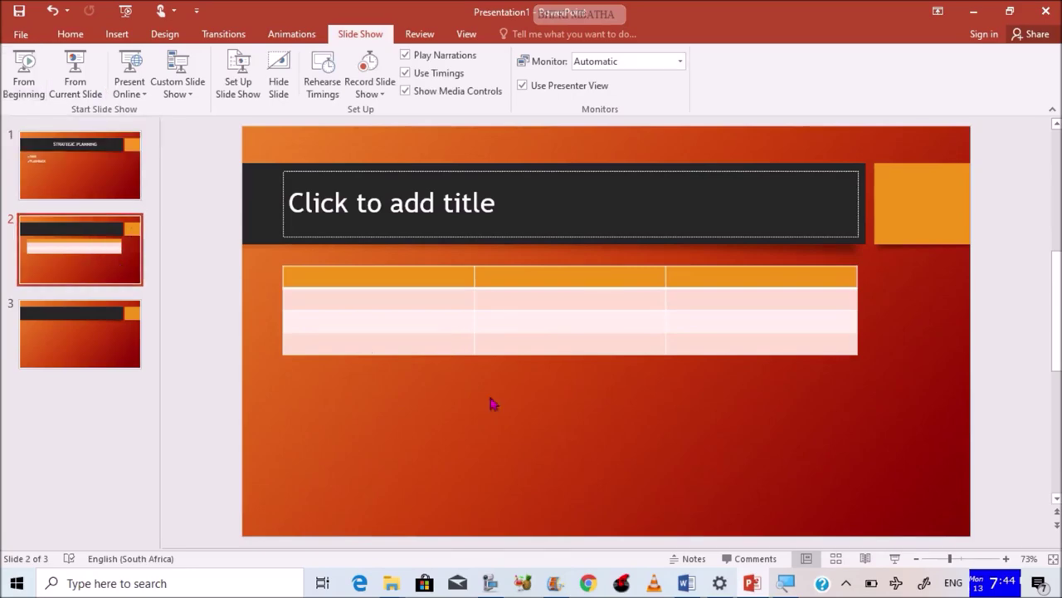
# Step: Select the slide 3 thumbnail to edit the empty Title and Content slide
pyautogui.click(98, 334)
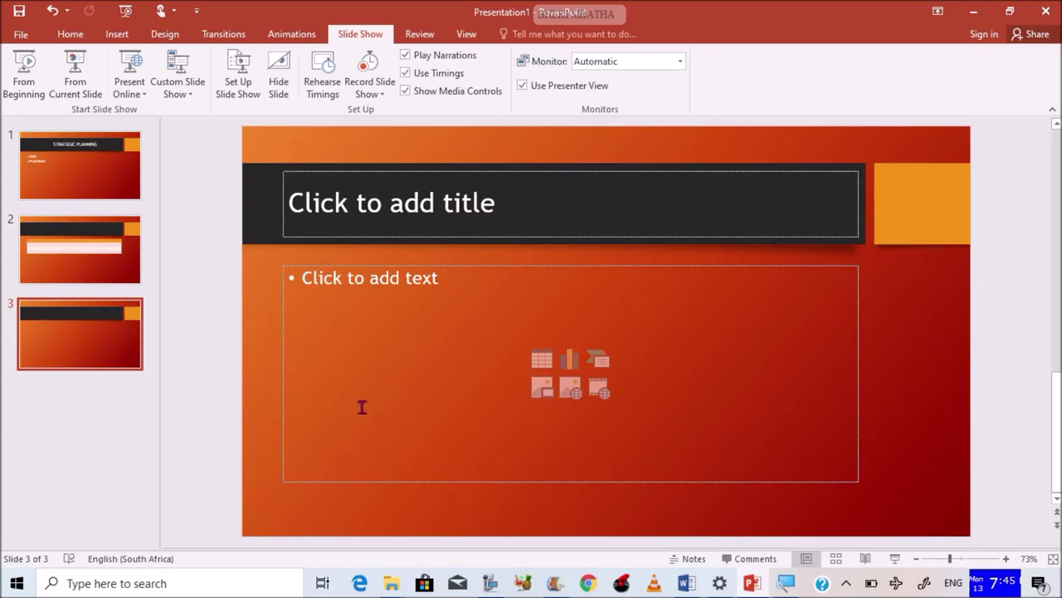
# Step: Switch slide 3 to the Berlin theme's Comparison layout from the slide's Layout menu
pyautogui.rightClick(264, 349)
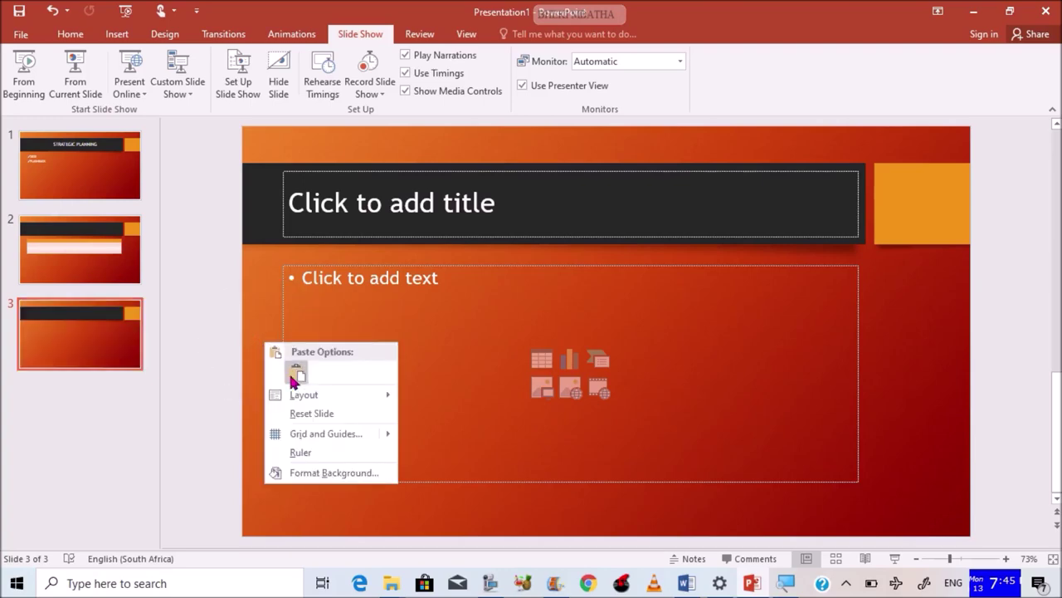
pyautogui.moveTo(305, 397)
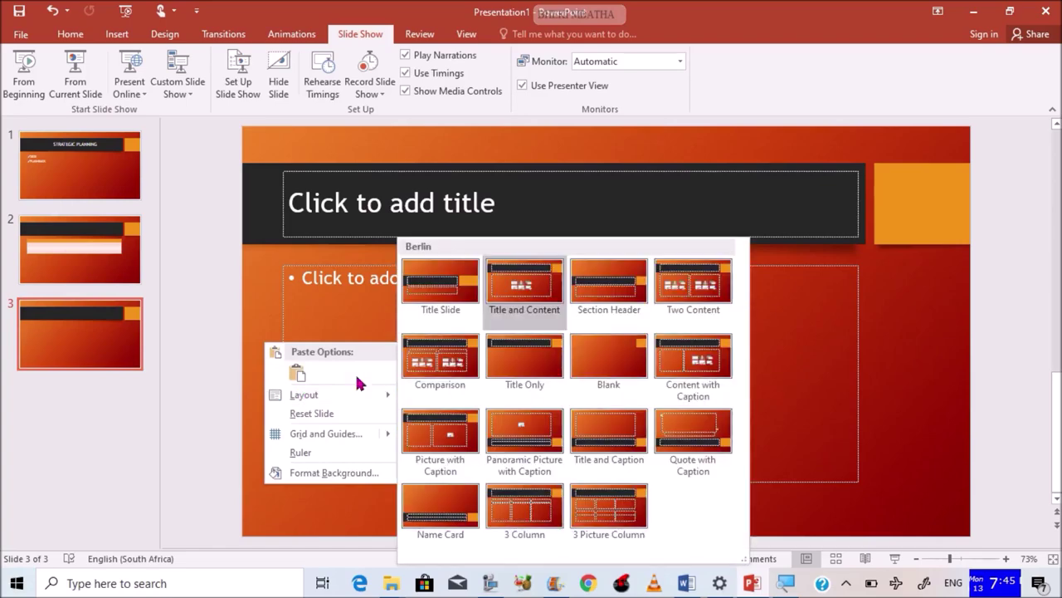
pyautogui.moveTo(336, 398)
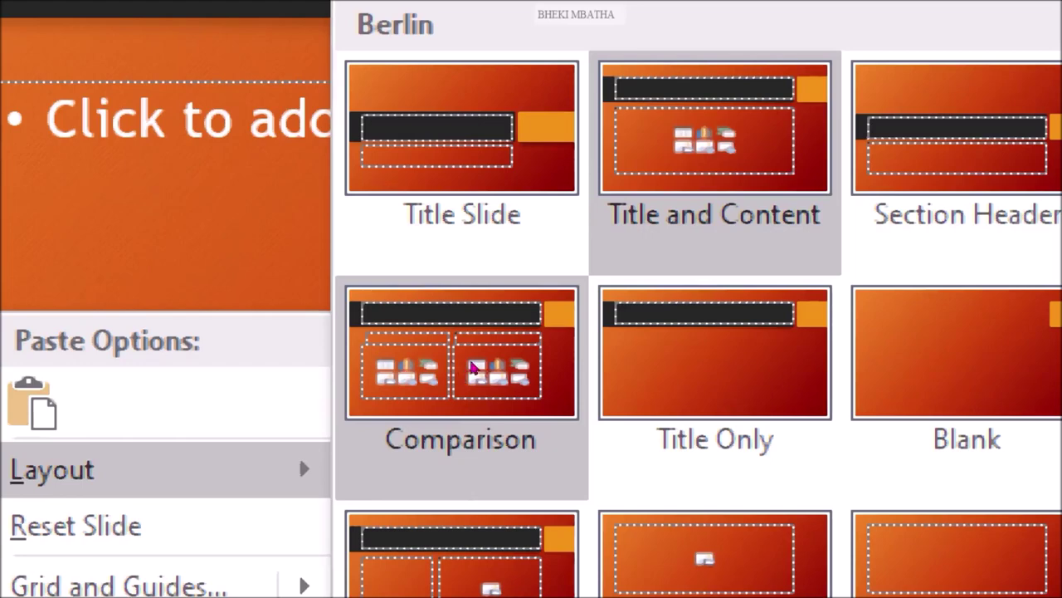
pyautogui.click(450, 362)
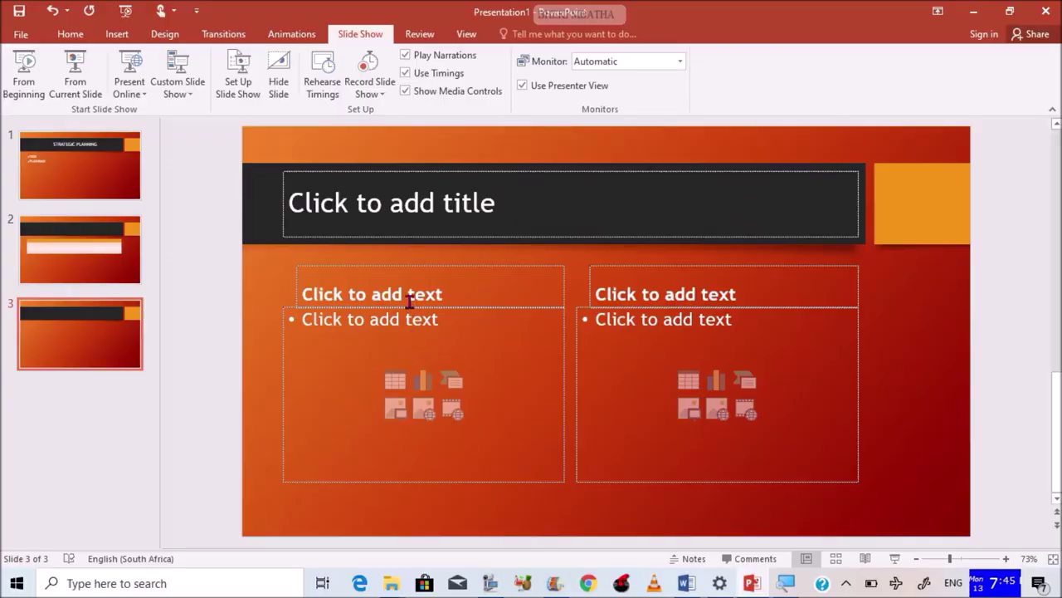
# Step: Type '12A' in the left column heading and '12B' in the right column heading
pyautogui.click(411, 294)
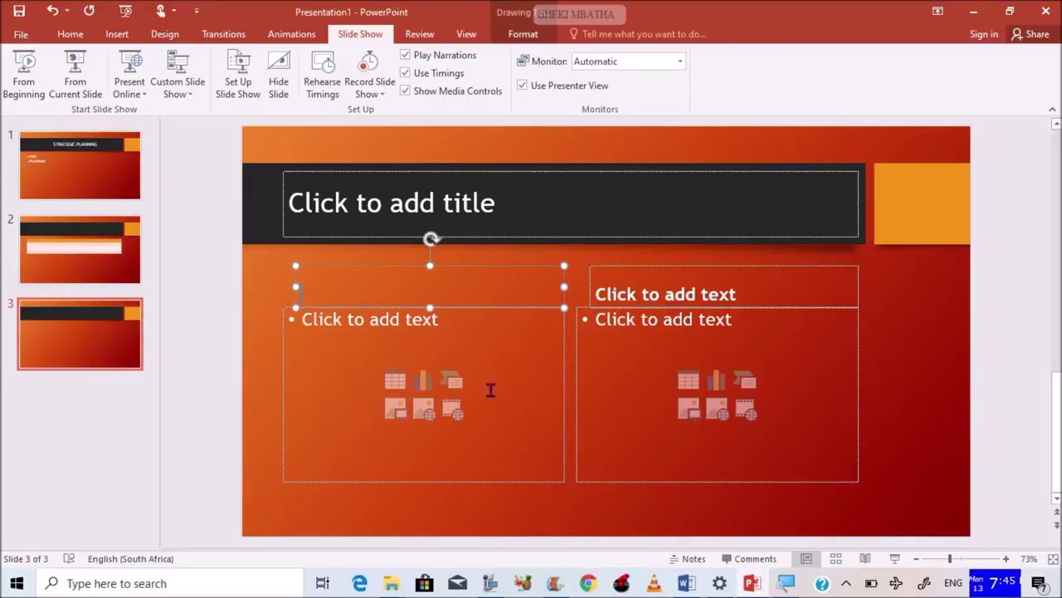
pyautogui.click(262, 373)
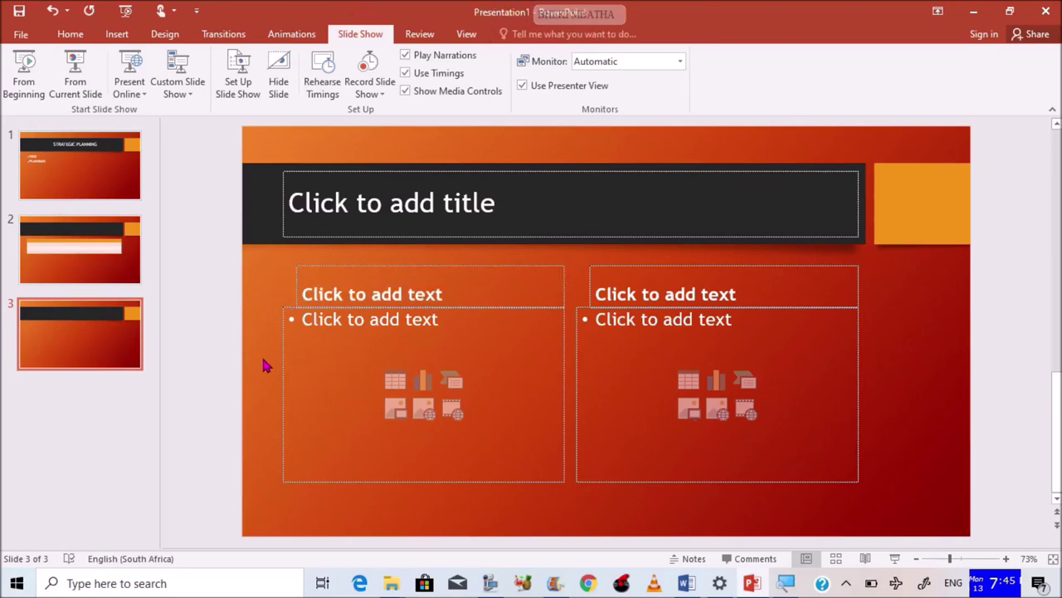
pyautogui.click(429, 342)
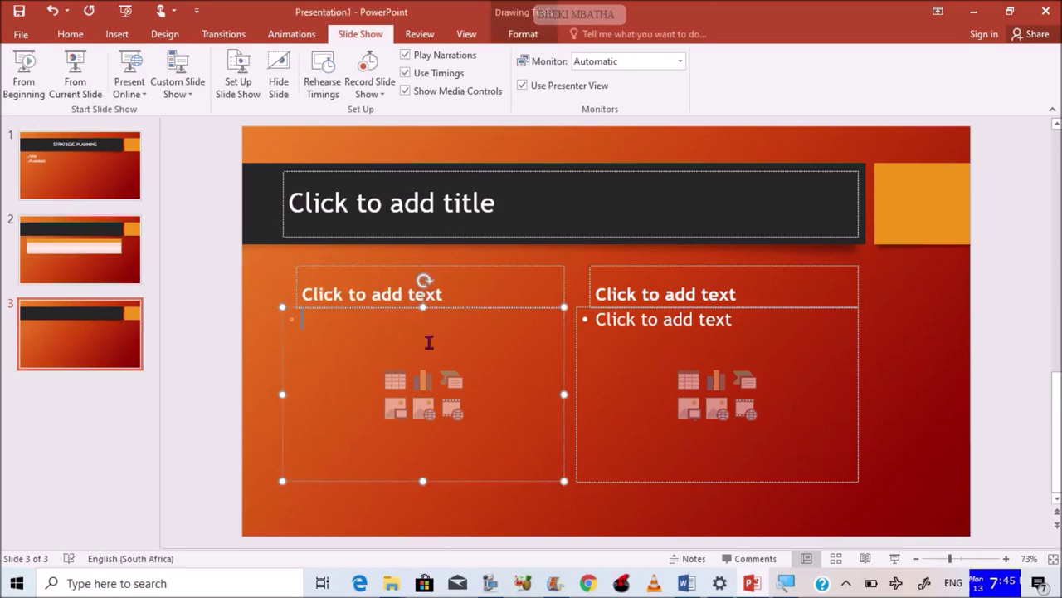
pyautogui.click(624, 359)
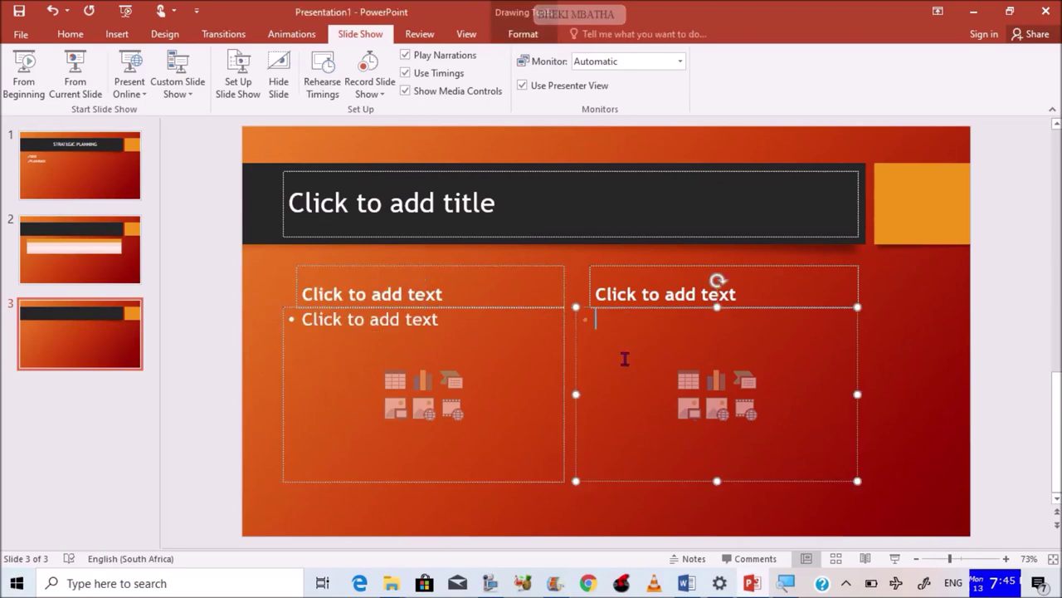
pyautogui.click(478, 289)
pyautogui.write('12')
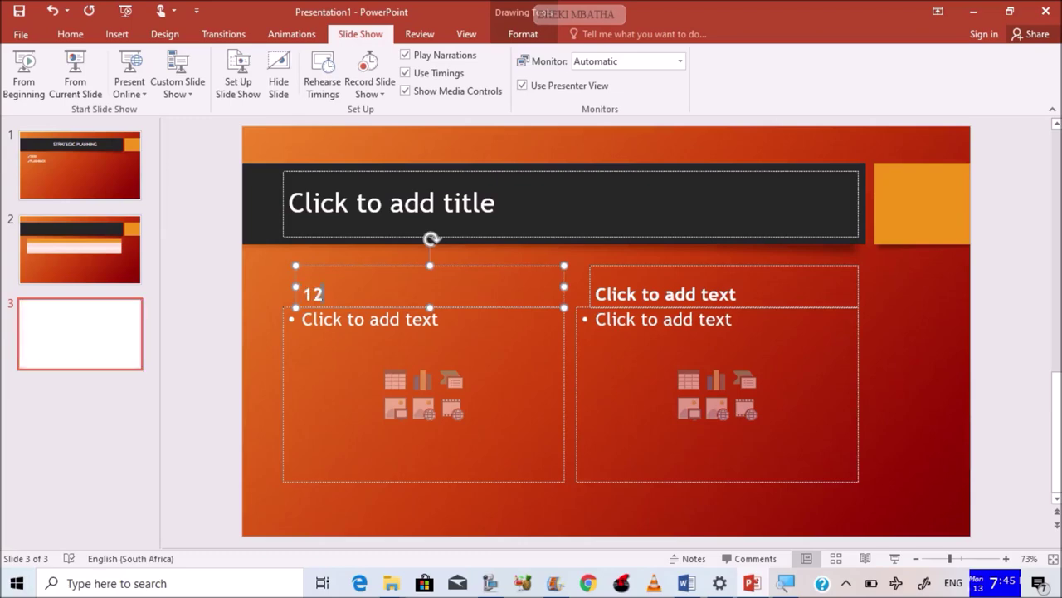
pyautogui.write('A')
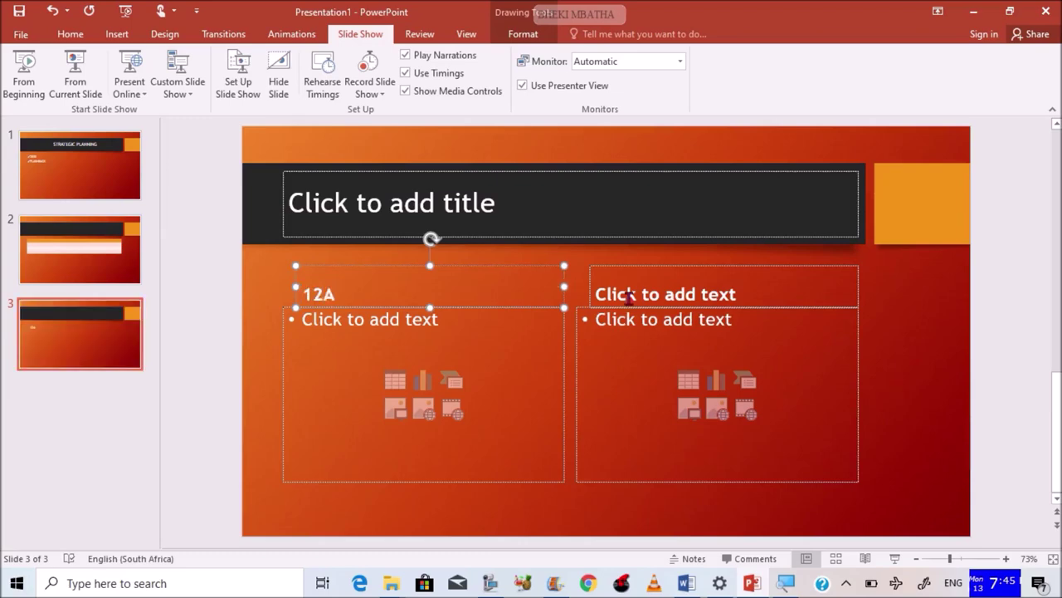
pyautogui.click(639, 297)
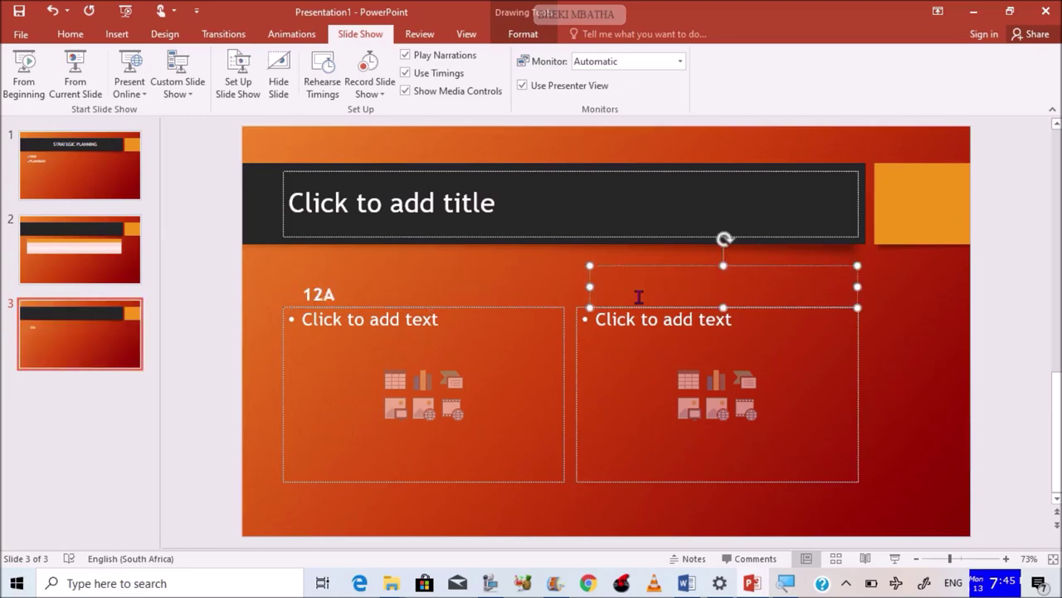
pyautogui.write('12B')
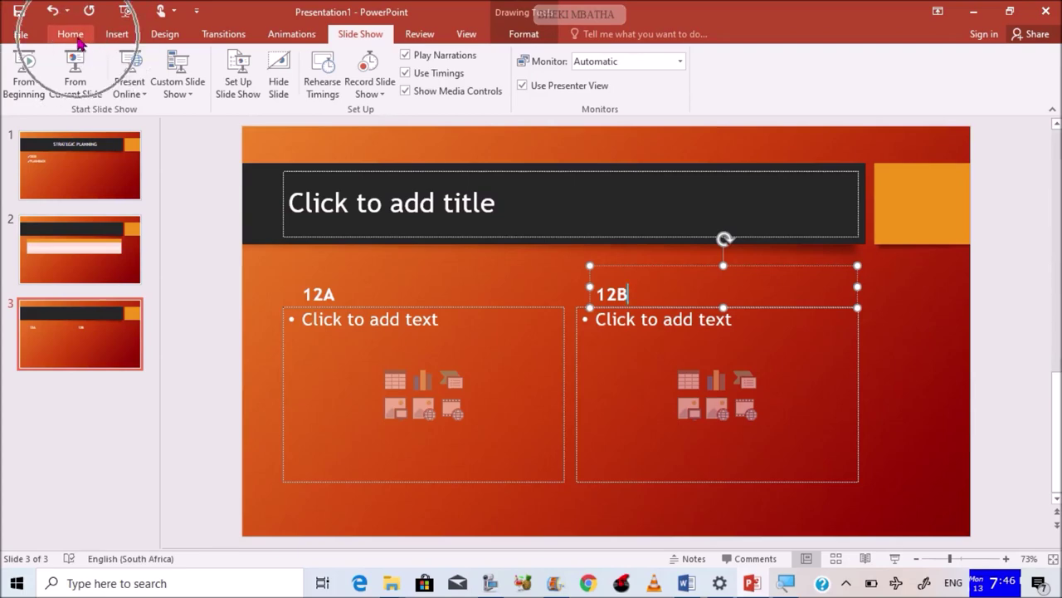
# Step: Centre the 12B and 12A headings from the Home tab's Paragraph group
pyautogui.click(75, 38)
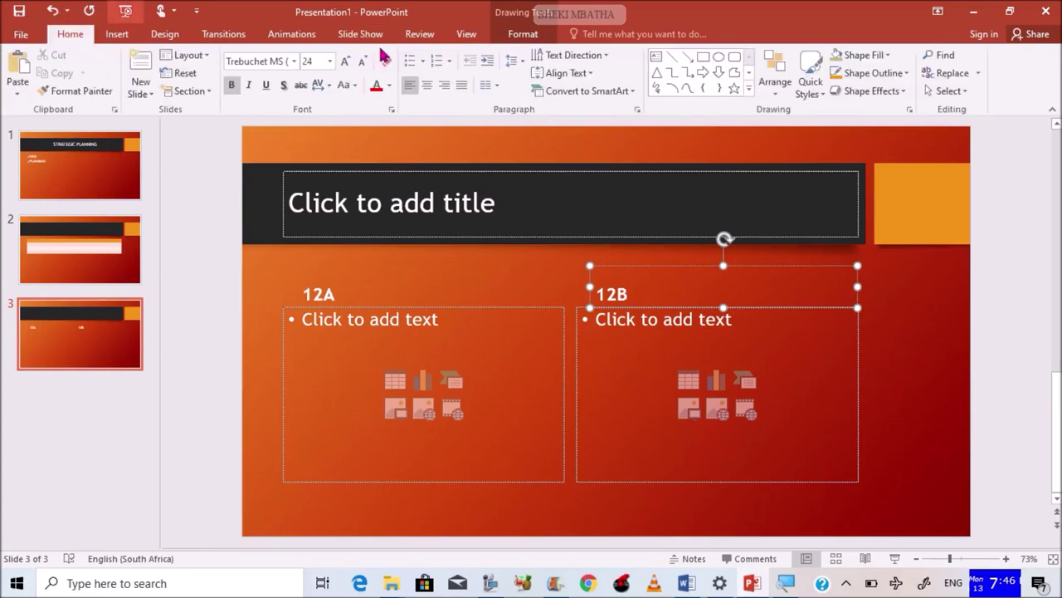
pyautogui.click(428, 85)
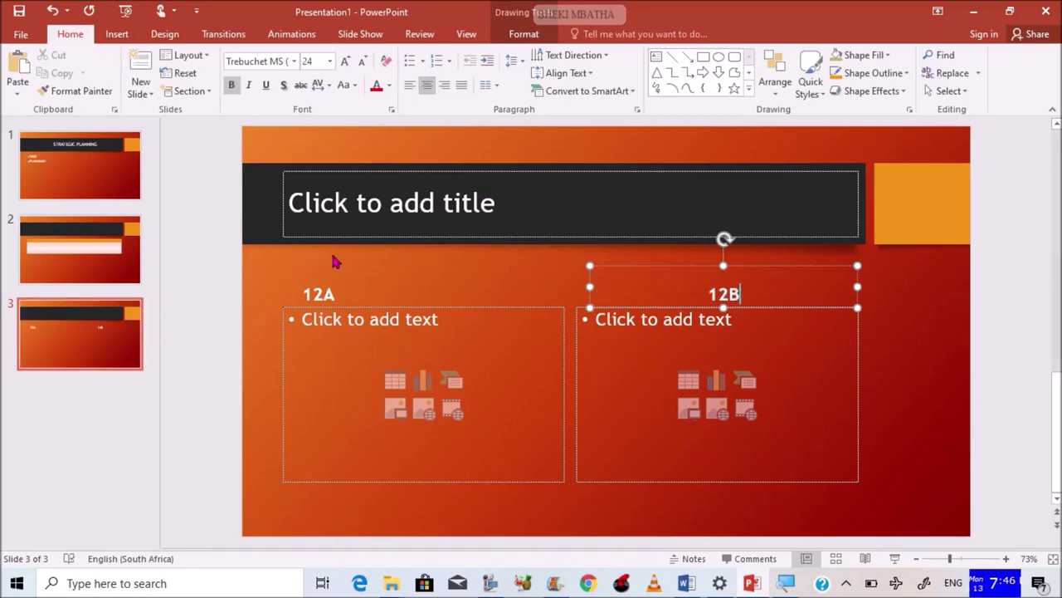
pyautogui.click(352, 294)
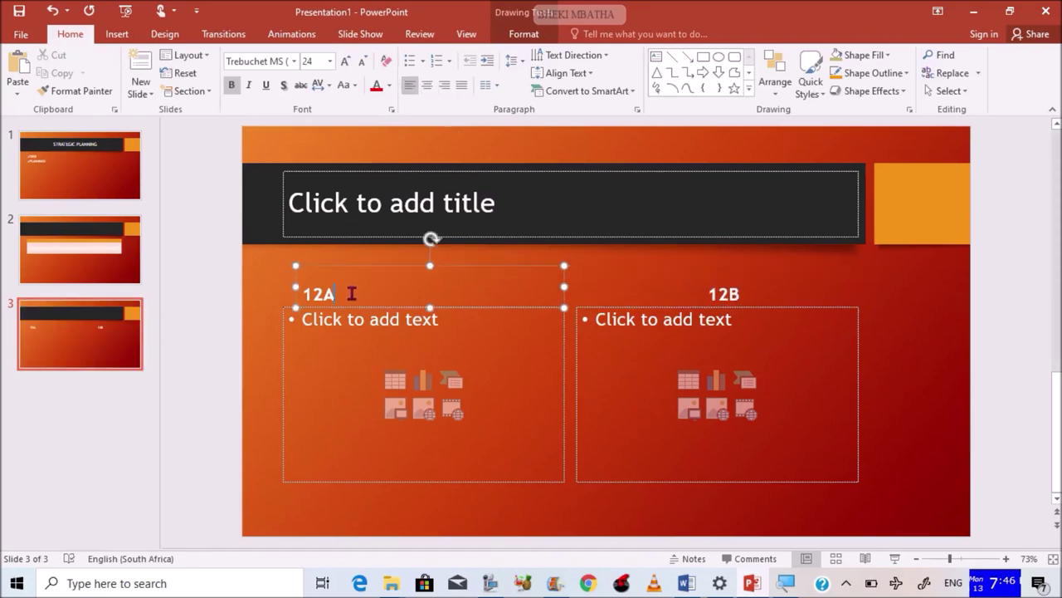
pyautogui.click(428, 84)
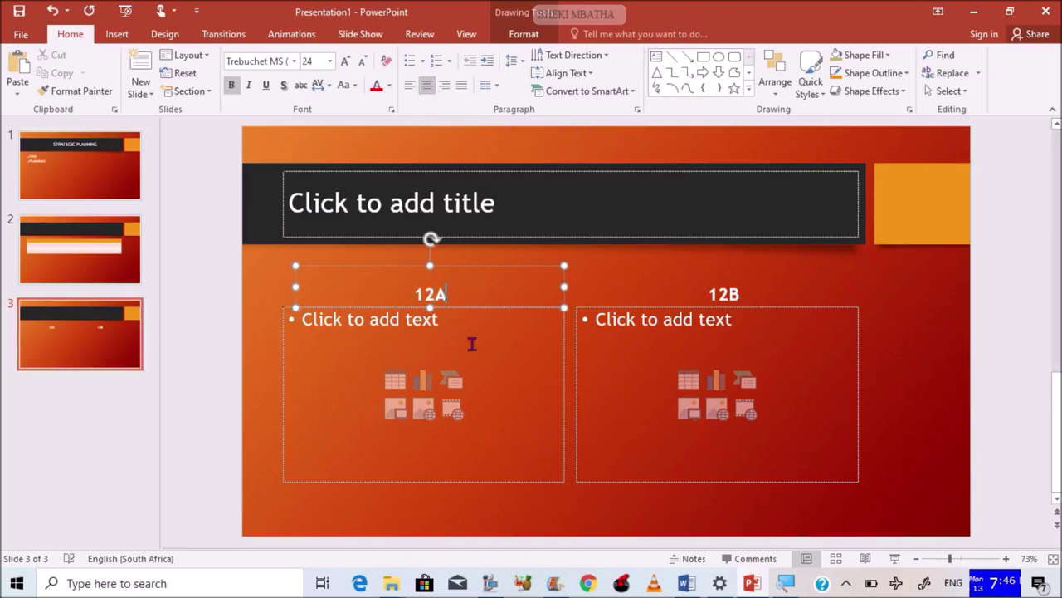
pyautogui.click(461, 324)
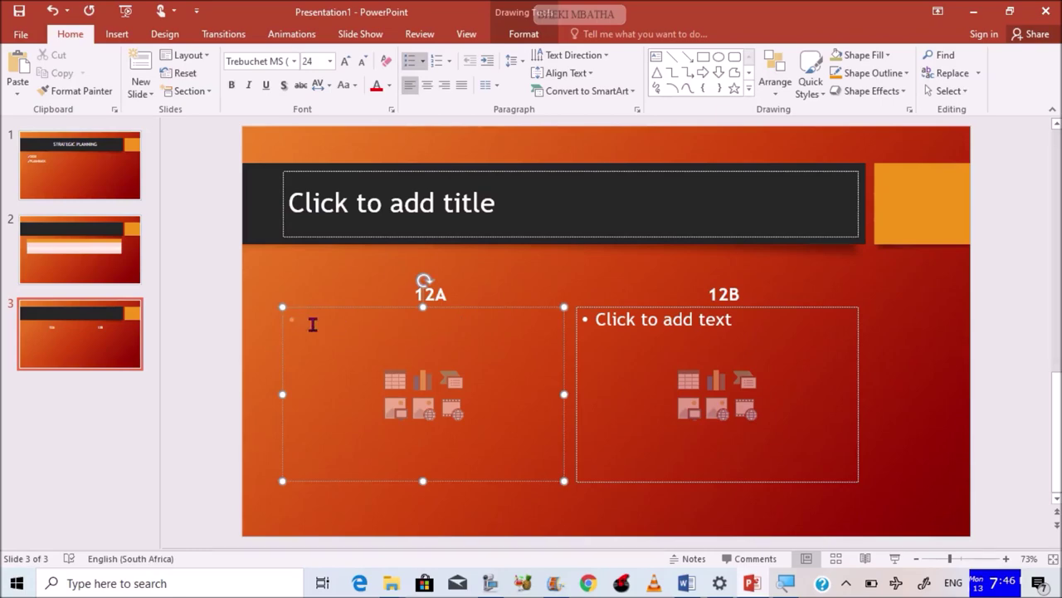
# Step: Enter bullets 'MHH,H' and 'DJFJGKJGBF' under 12A, and 'FFFG' under 12B
pyautogui.write('MHH,H ')
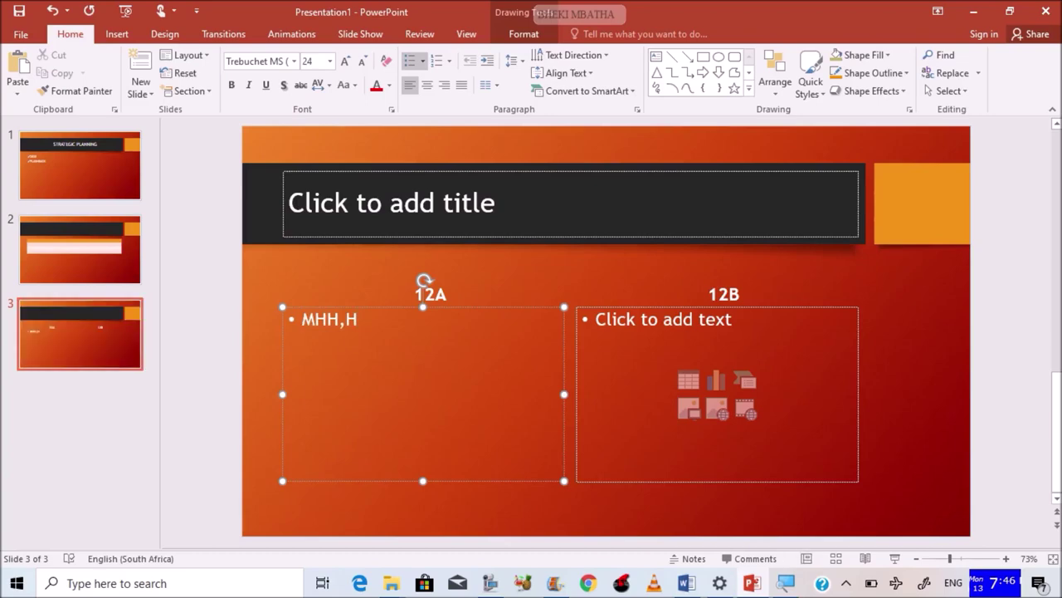
pyautogui.write('FF')
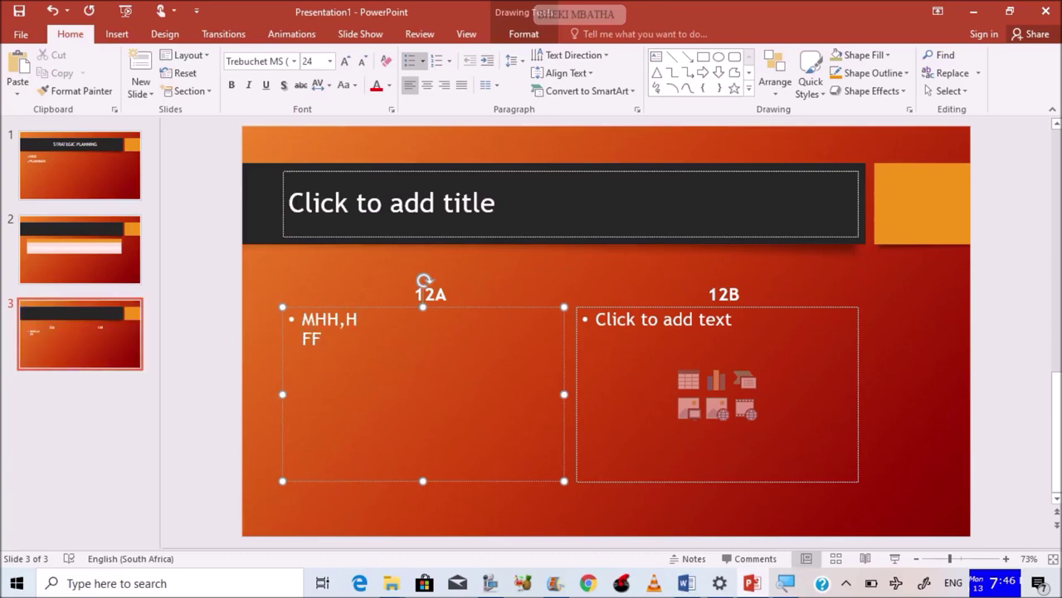
pyautogui.press('BackSpace')
pyautogui.press('BackSpace')
pyautogui.press('BackSpace')
pyautogui.write('DJFJGKJGBF')
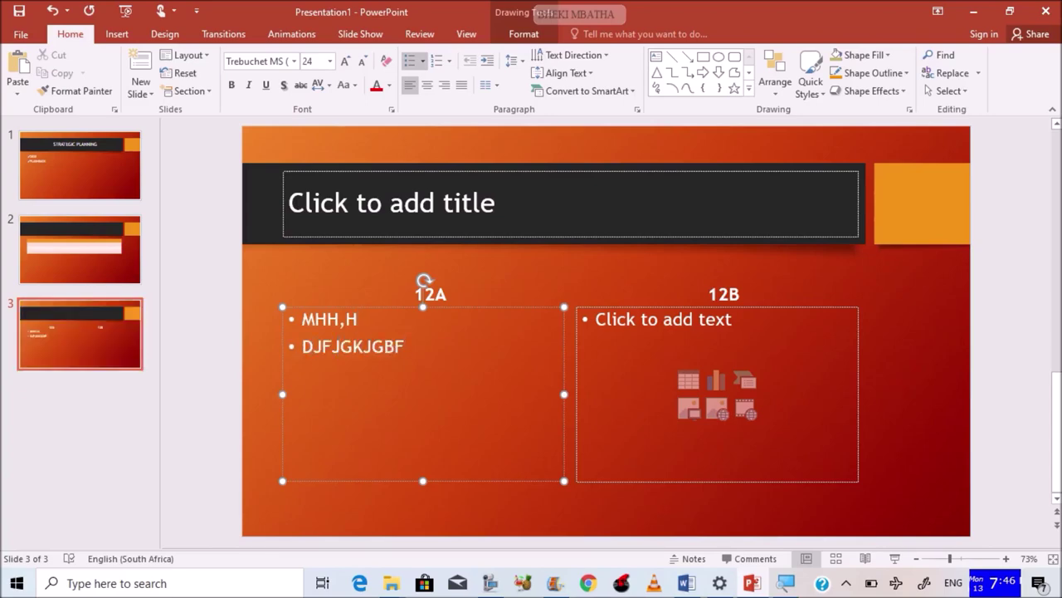
pyautogui.press('Return')
pyautogui.click(619, 349)
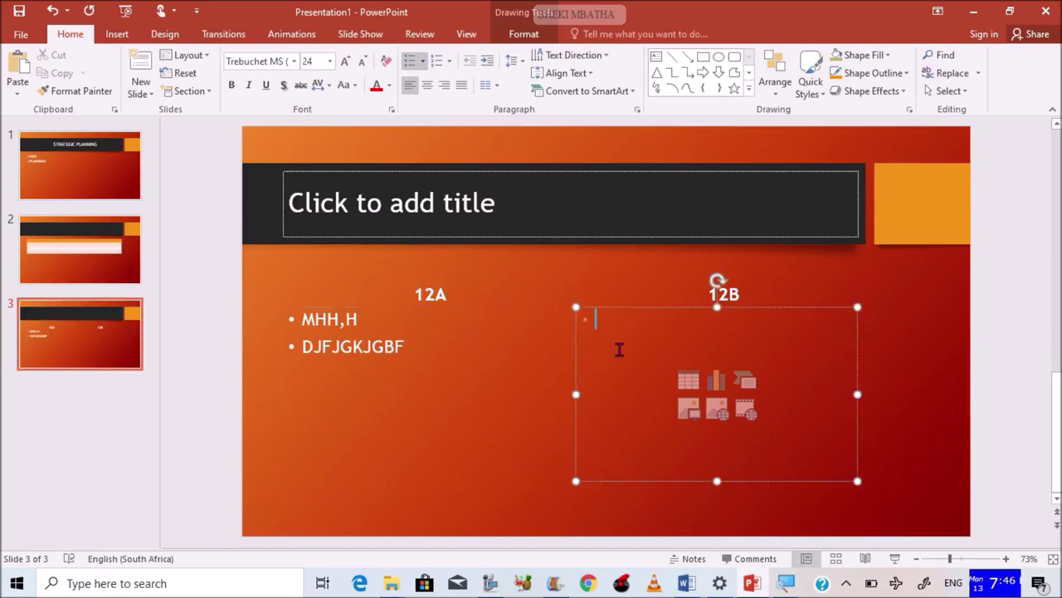
pyautogui.click(619, 349)
pyautogui.write('FFFG')
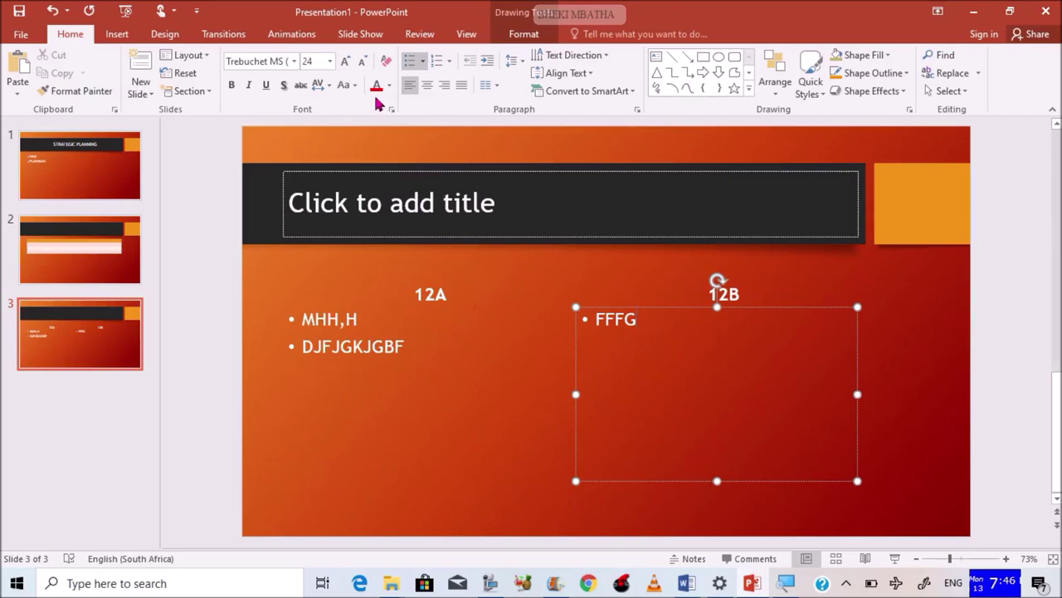
pyautogui.click(366, 40)
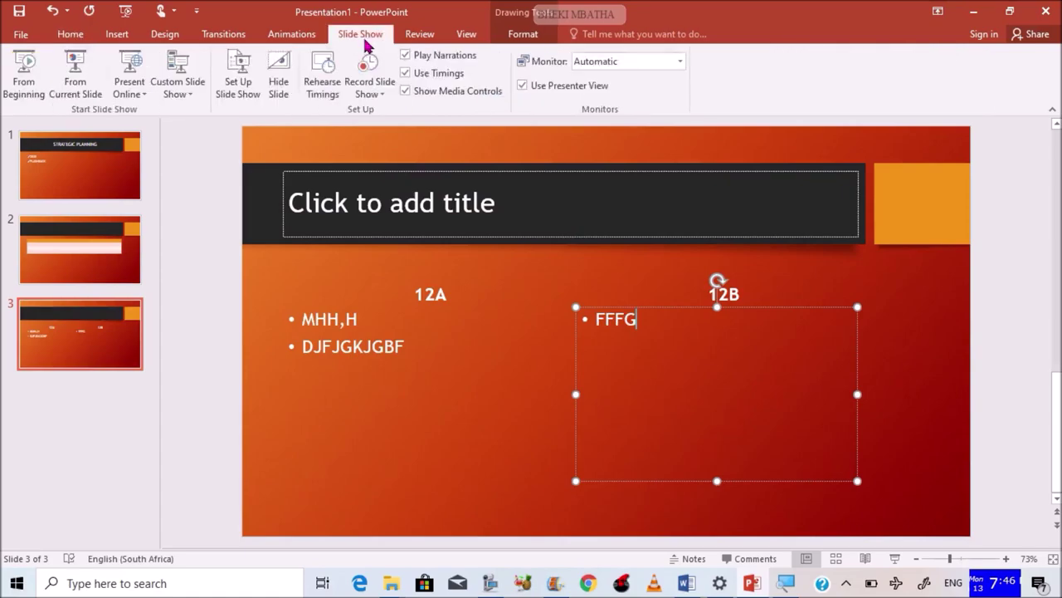
pyautogui.click(25, 74)
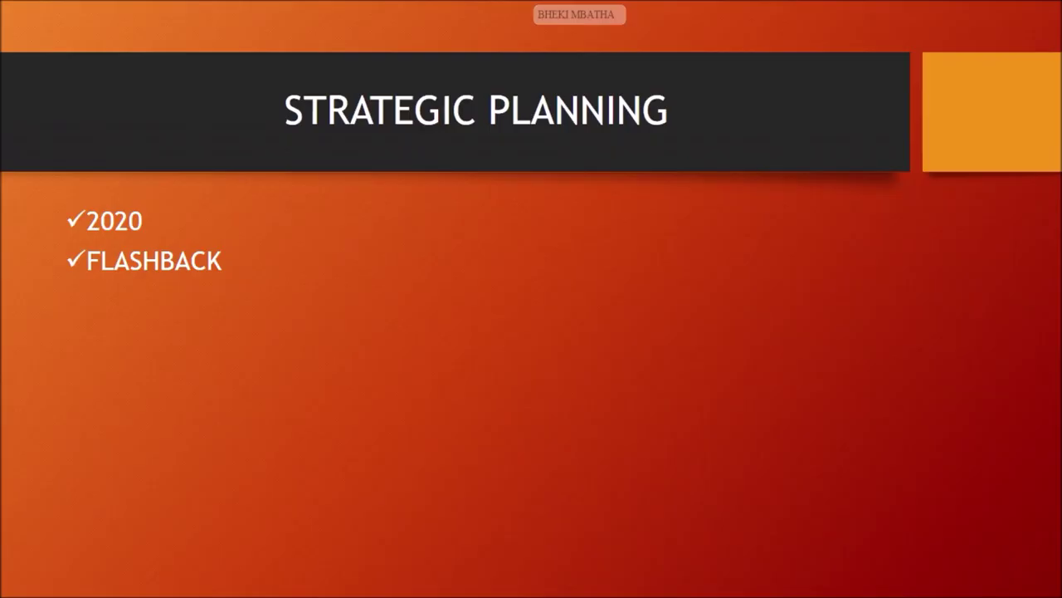
pyautogui.press('Right')
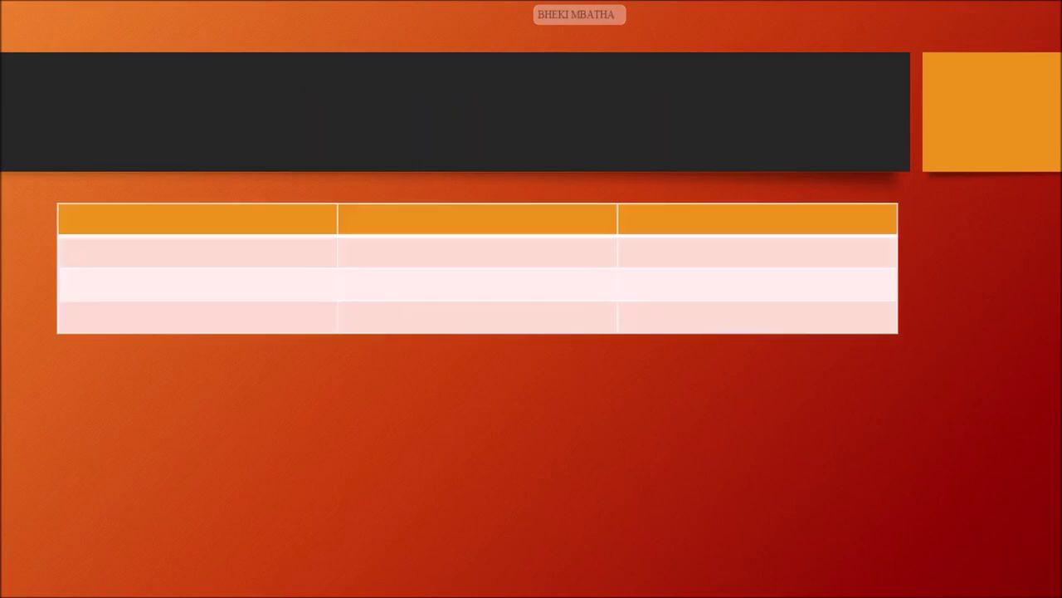
pyautogui.press('Right')
pyautogui.press('Right')
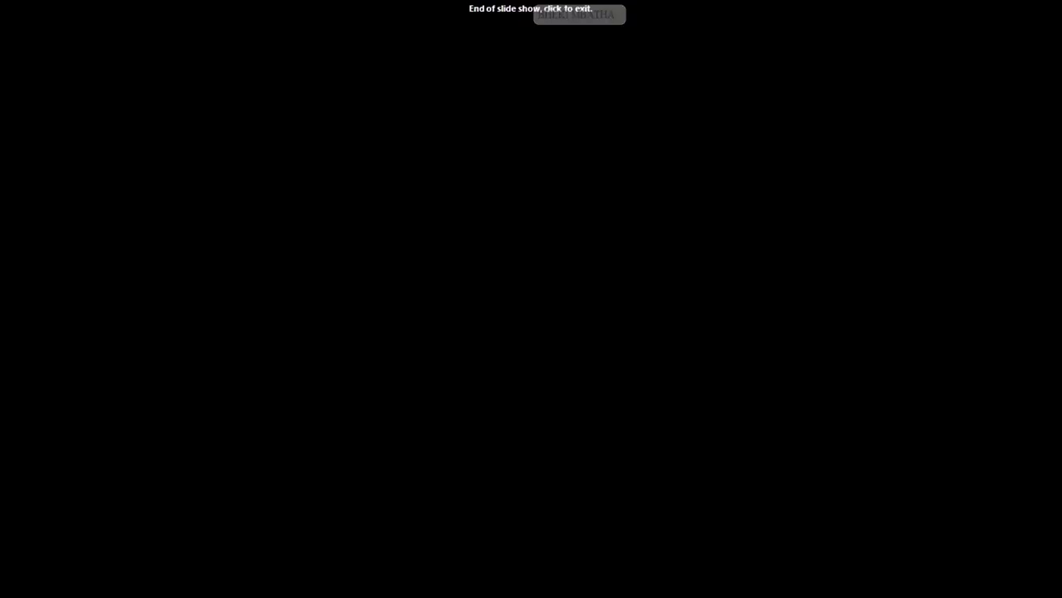
pyautogui.press('Right')
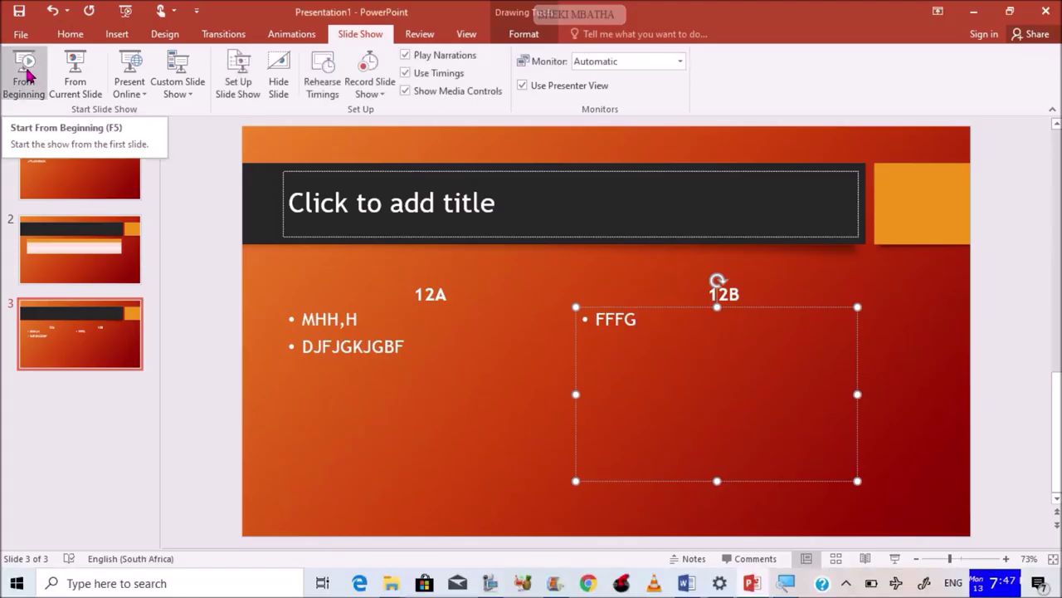
# Step: Give slide 3 a Fracture transition, slide 2 a Box transition and slide 1 Zoom
pyautogui.click(220, 37)
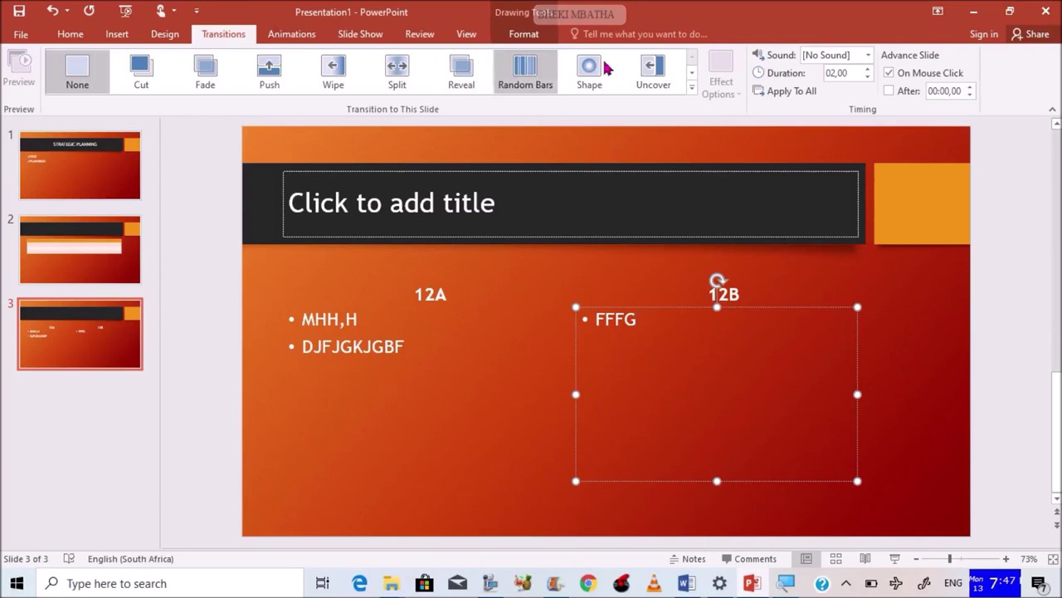
pyautogui.click(692, 89)
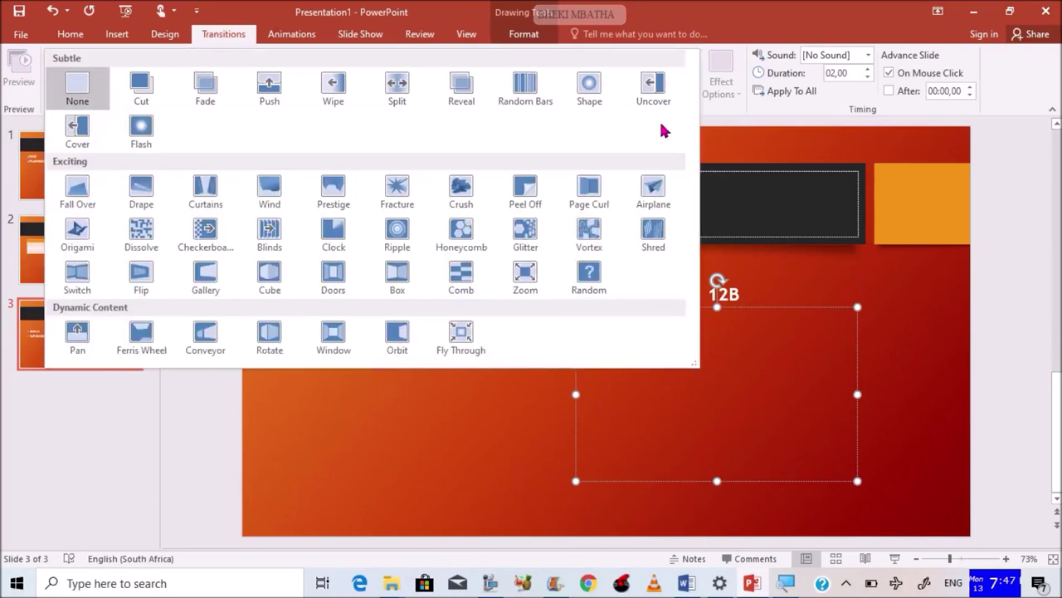
pyautogui.click(403, 195)
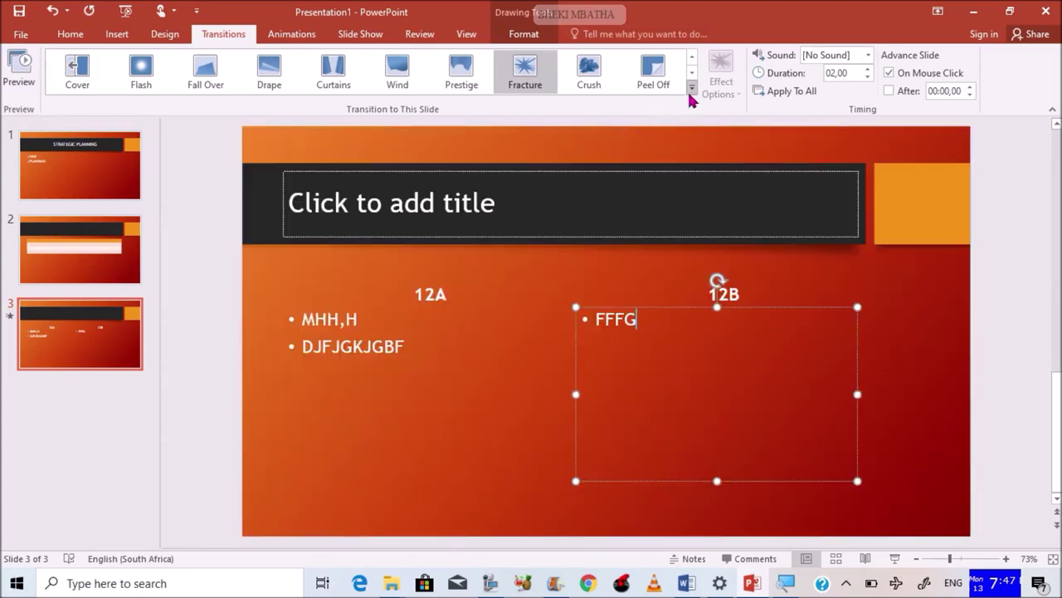
pyautogui.click(116, 243)
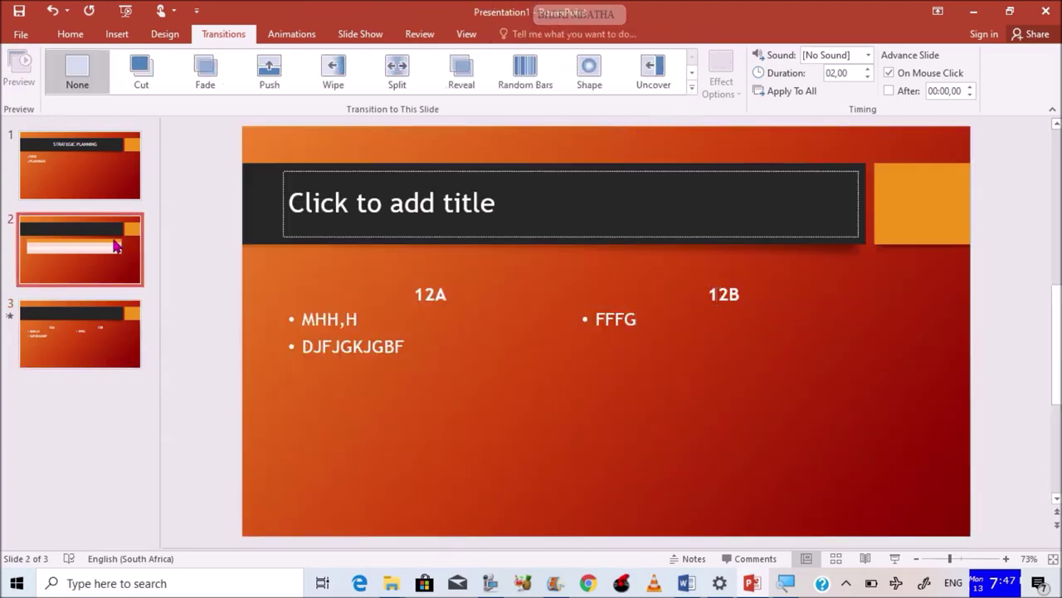
pyautogui.click(690, 86)
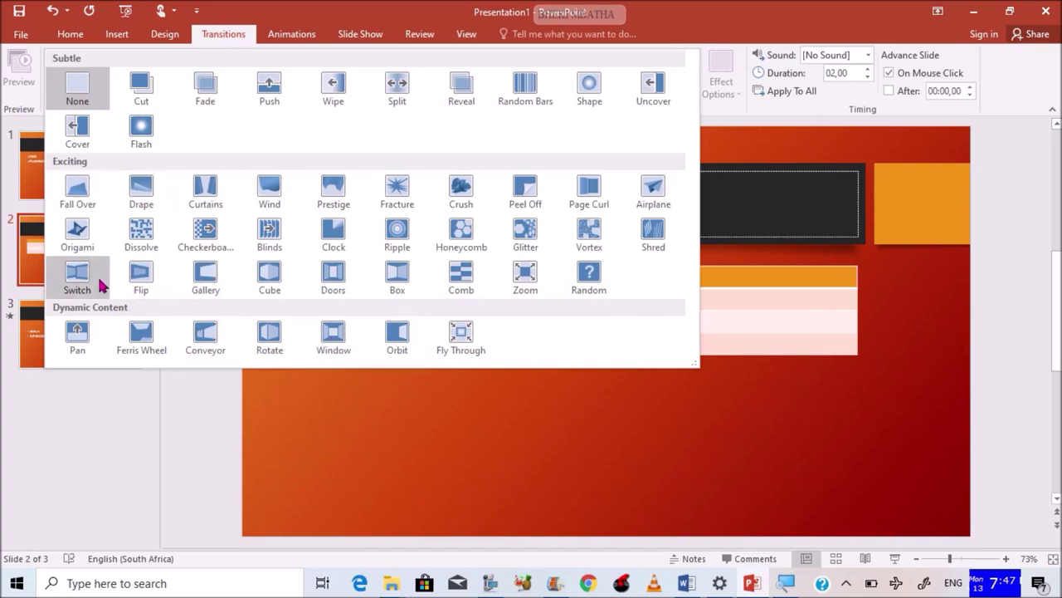
pyautogui.click(393, 267)
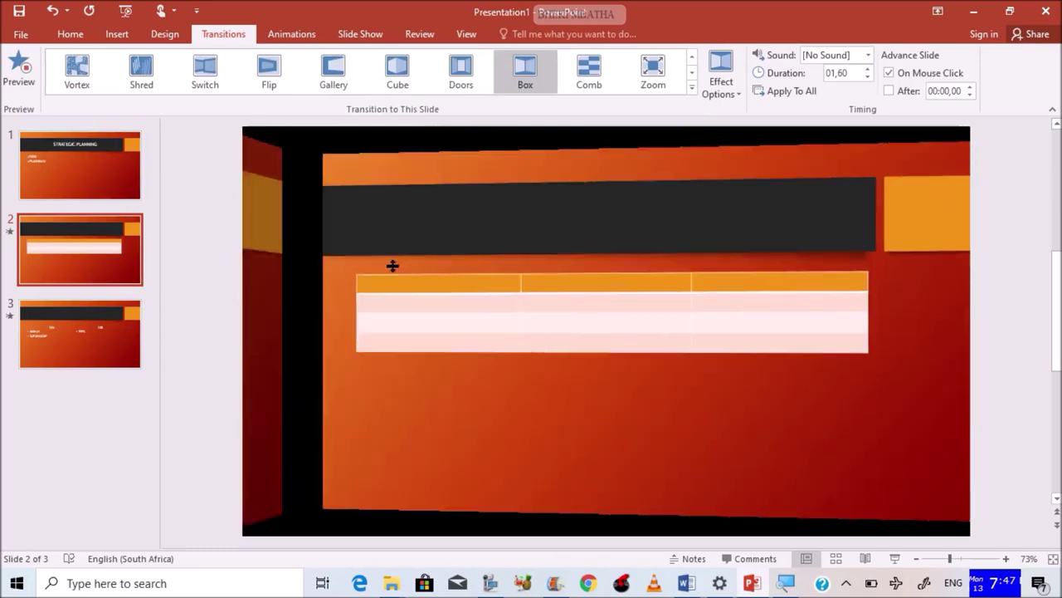
pyautogui.click(113, 173)
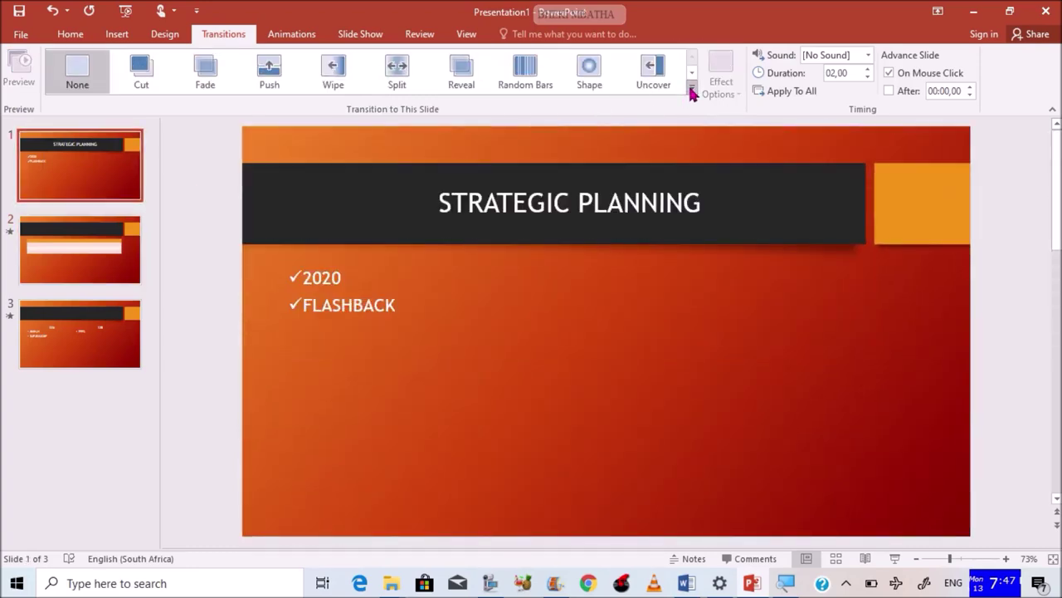
pyautogui.click(653, 73)
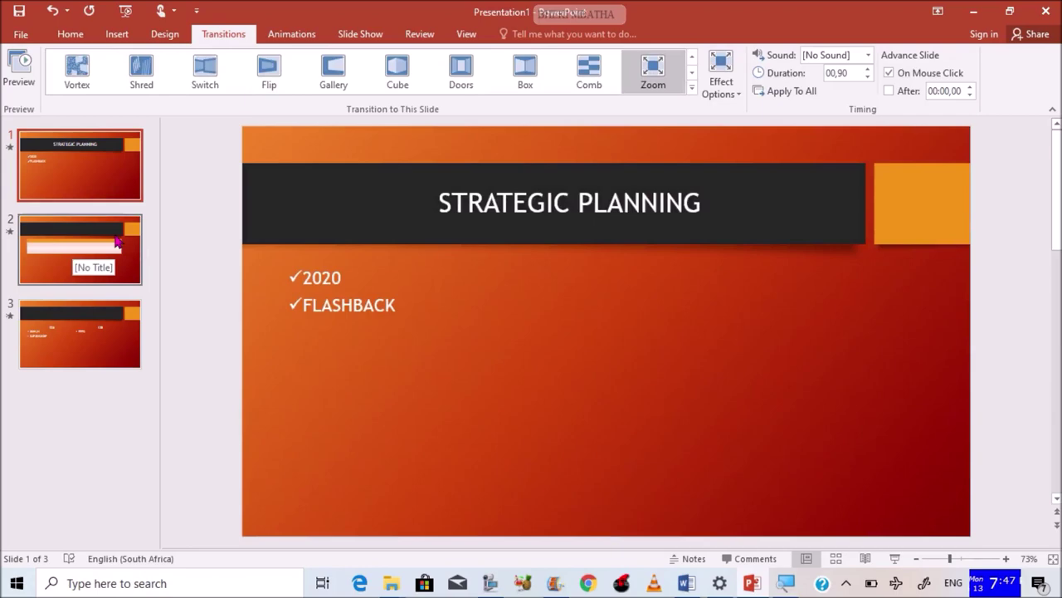
pyautogui.click(274, 33)
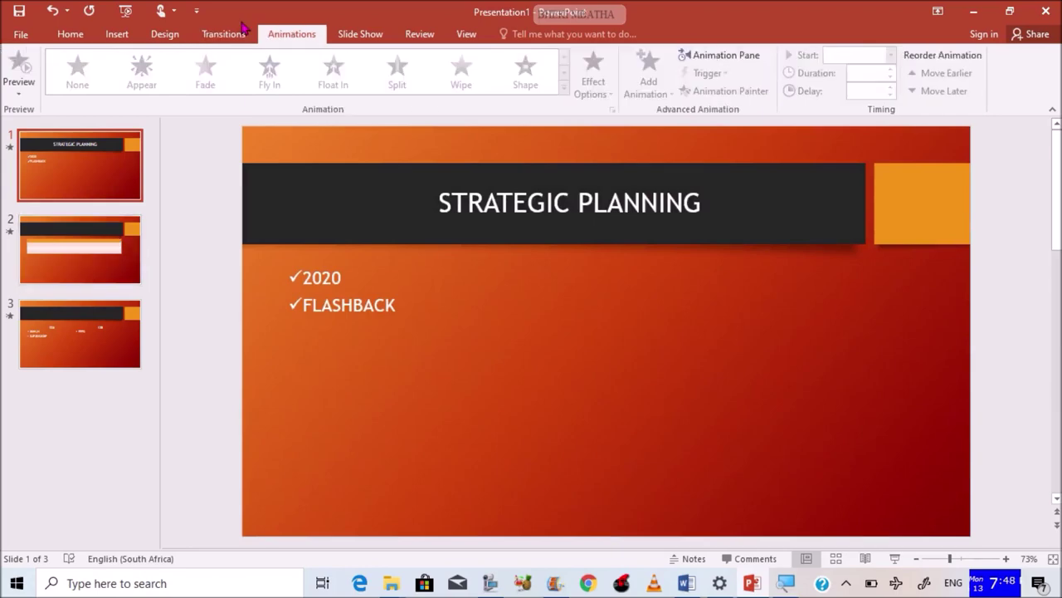